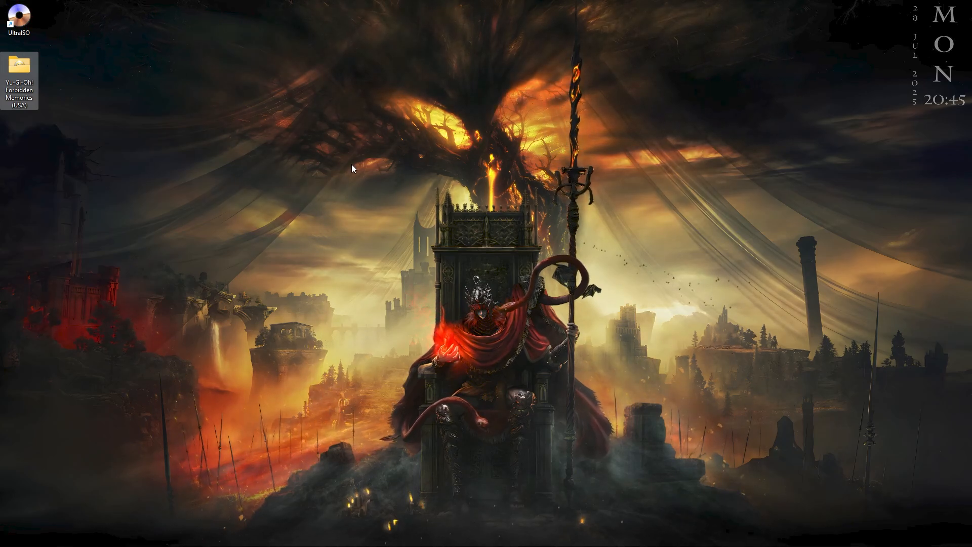
Switch to the Edge browser, search the web for "tea online yugioh" in a new tab, and open the teaonline site
click(101, 139)
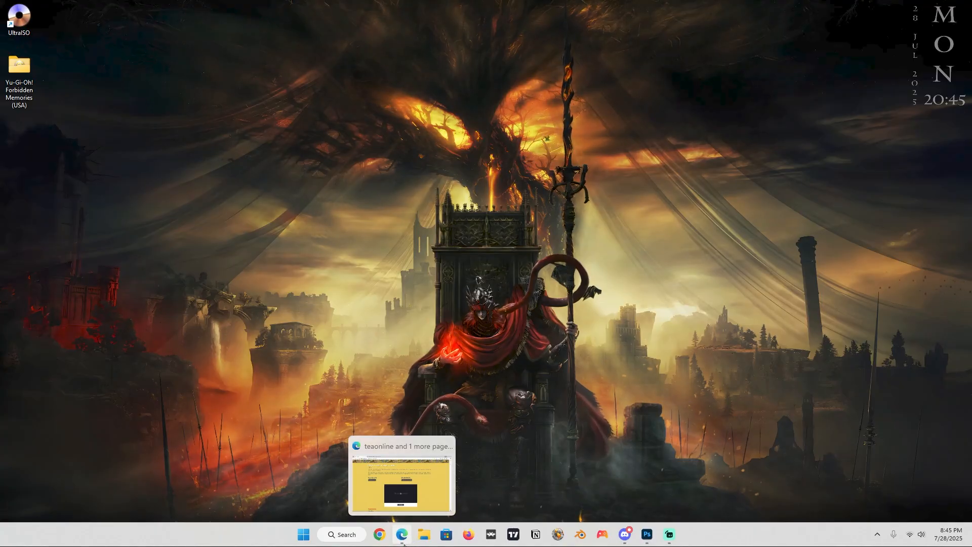
click(404, 538)
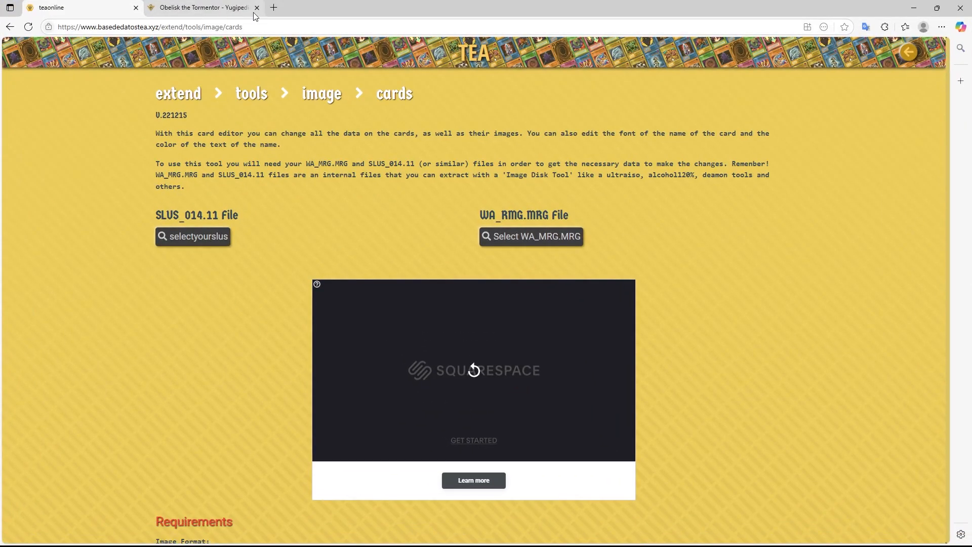
click(275, 8)
text(tea on)
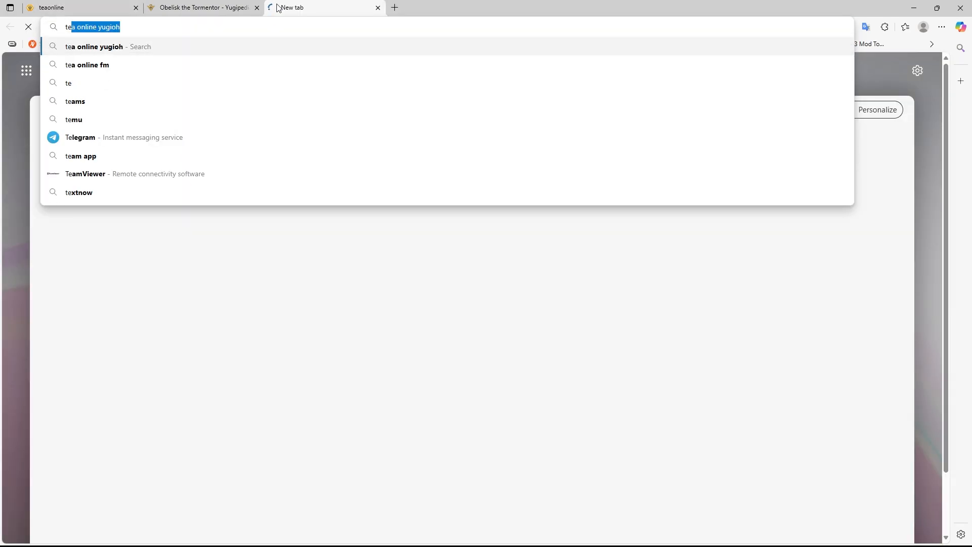
key(Return)
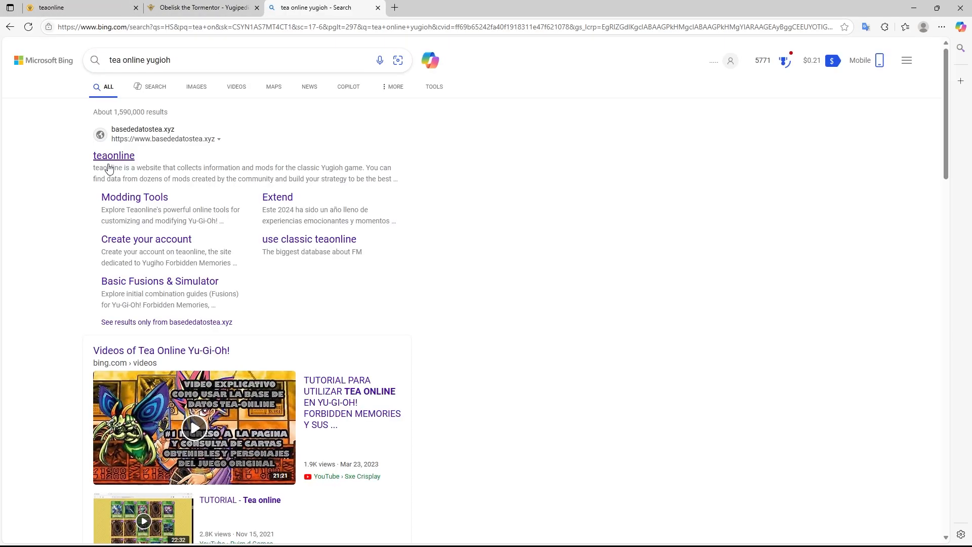
click(112, 156)
click(472, 476)
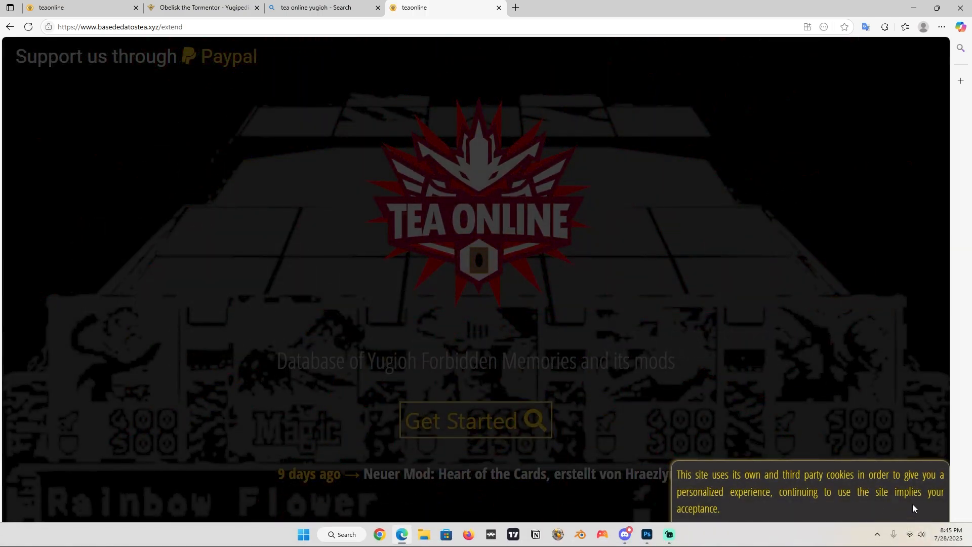
Open the teaonline site's modding tools page
scroll(613, 319, down, 4)
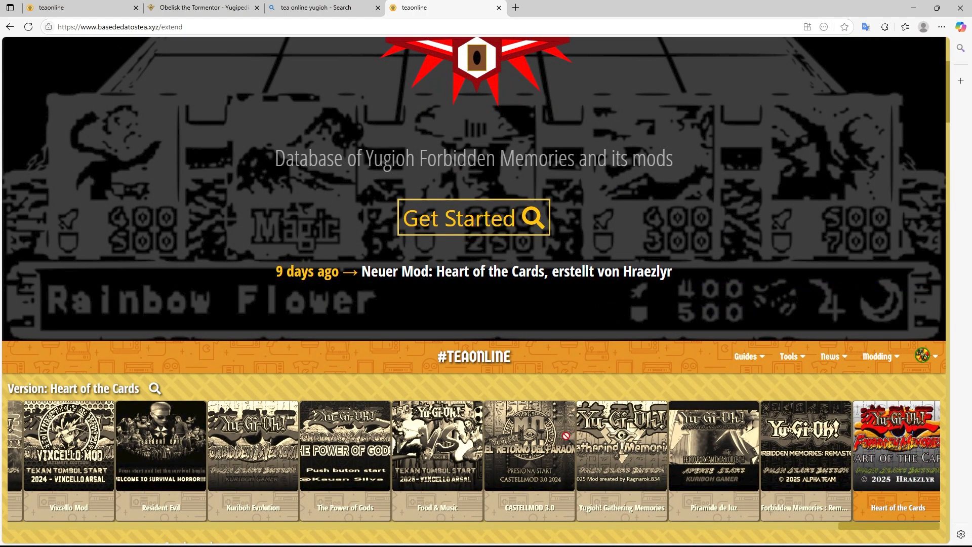
scroll(482, 454, down, 4)
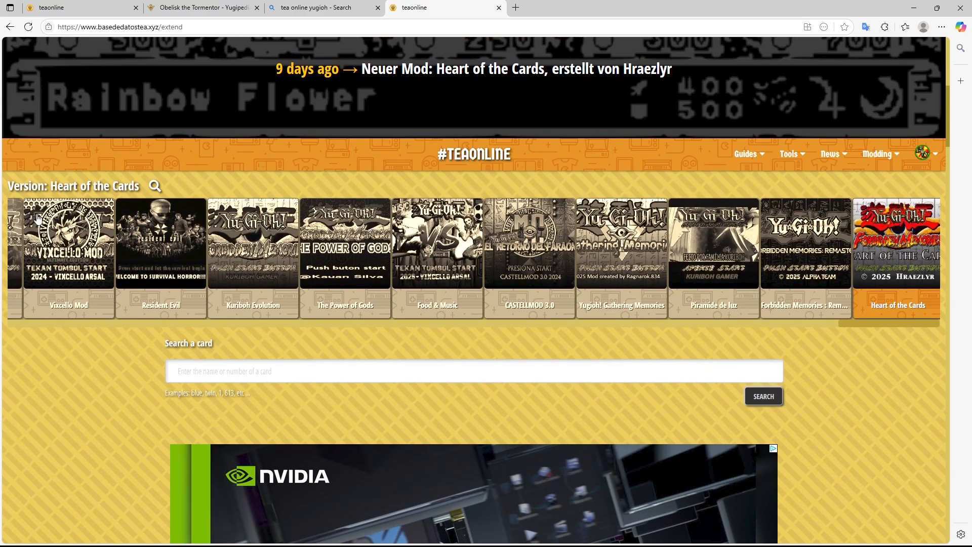
scroll(506, 223, up, 8)
scroll(832, 357, down, 4)
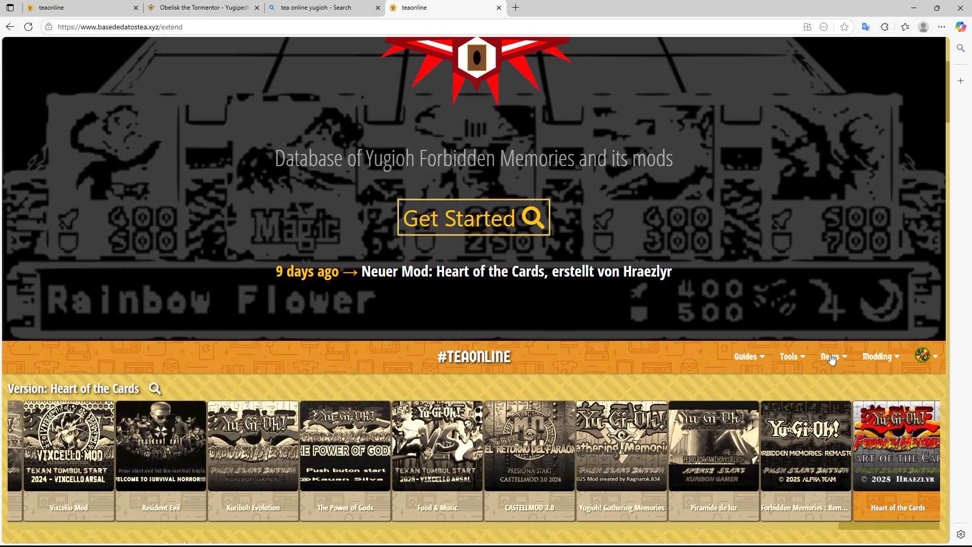
click(881, 357)
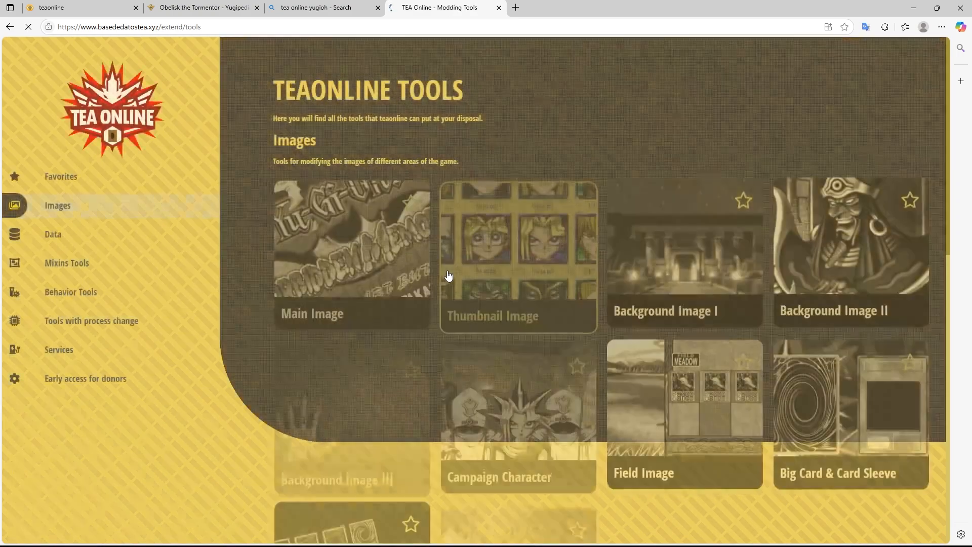
Browse the Data and Mixins Tools categories and open the Card Specs Mix card editor
scroll(120, 233, down, 1)
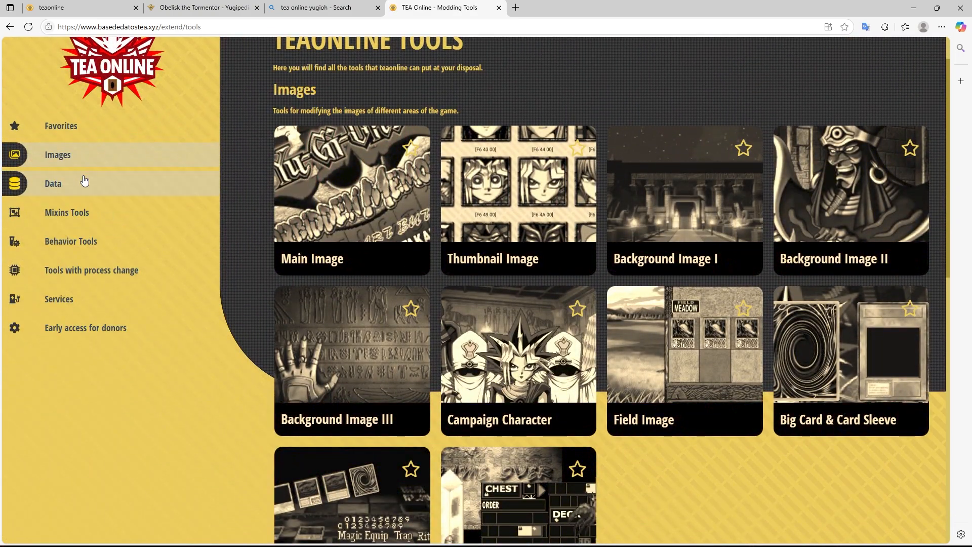
click(84, 183)
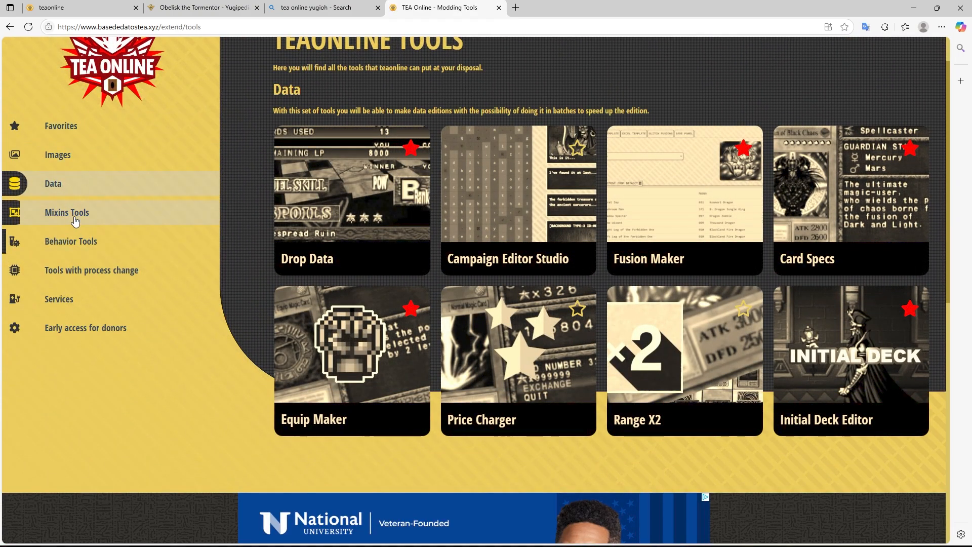
click(92, 218)
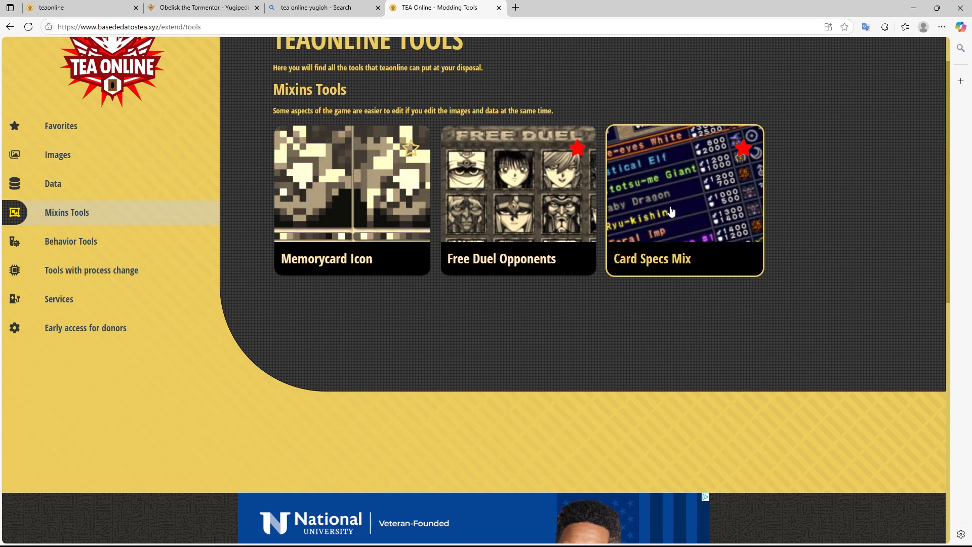
click(132, 183)
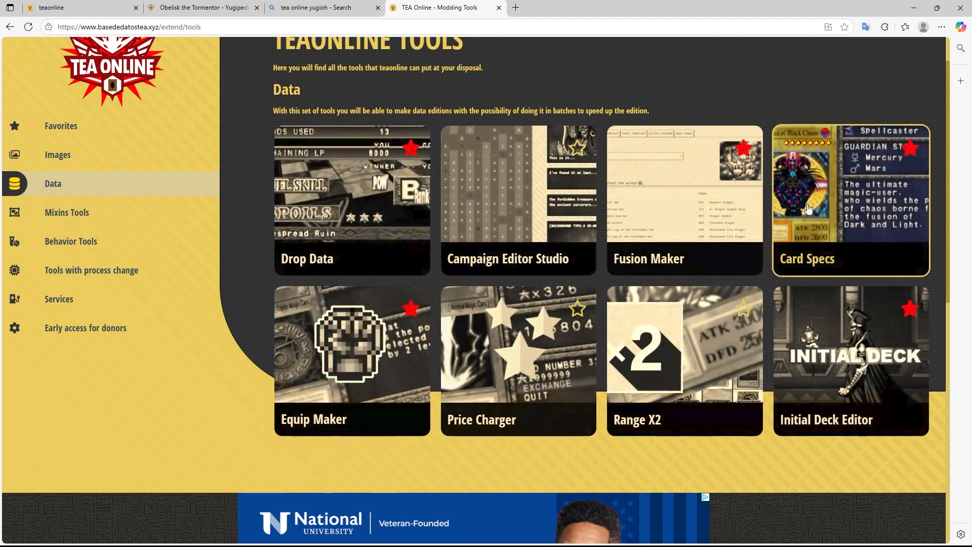
click(81, 217)
click(703, 196)
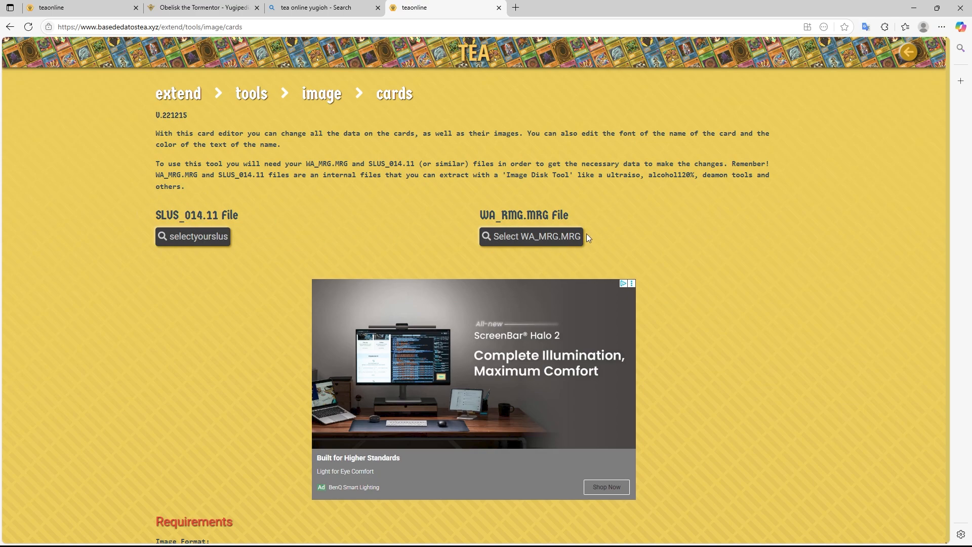
click(186, 244)
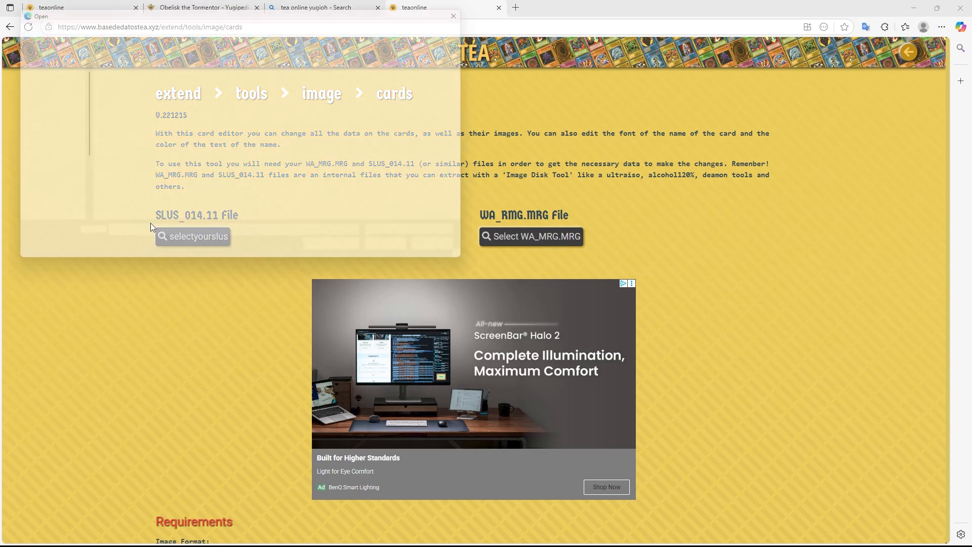
click(43, 99)
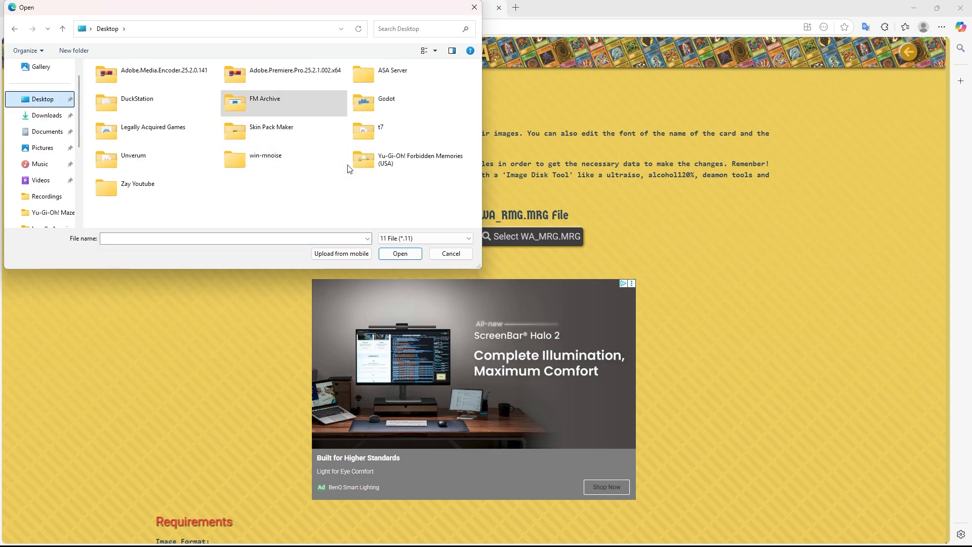
double_click(384, 163)
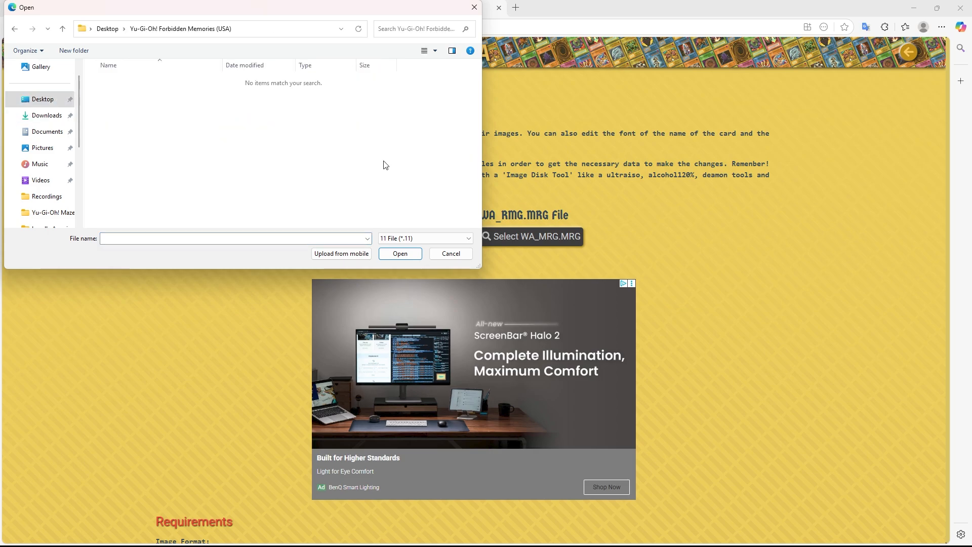
click(451, 253)
Switch to the desktop and check which files the Yu-Gi-Oh! Forbidden Memories (USA) folder contains
click(913, 8)
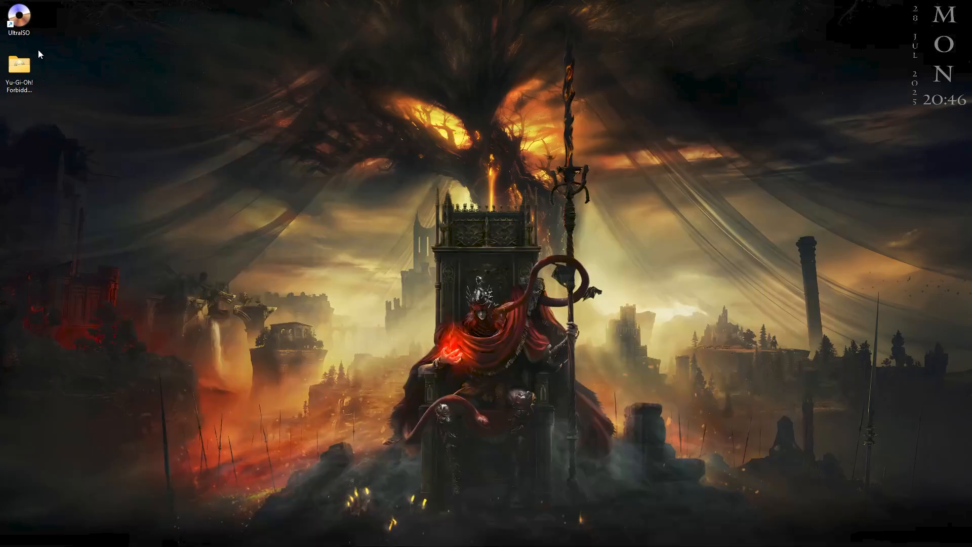
drag(971, 195, 343, 107)
drag(312, 202, 326, 165)
click(332, 261)
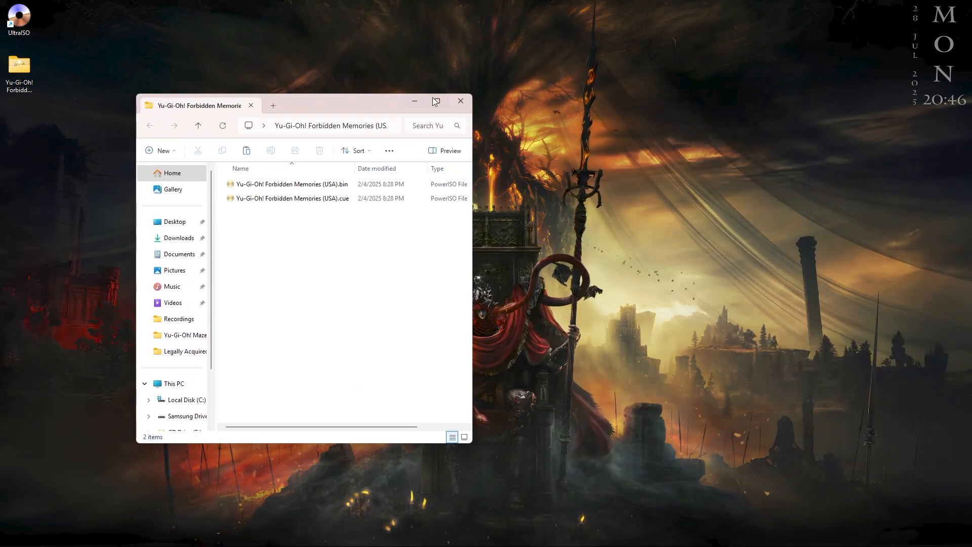
click(414, 100)
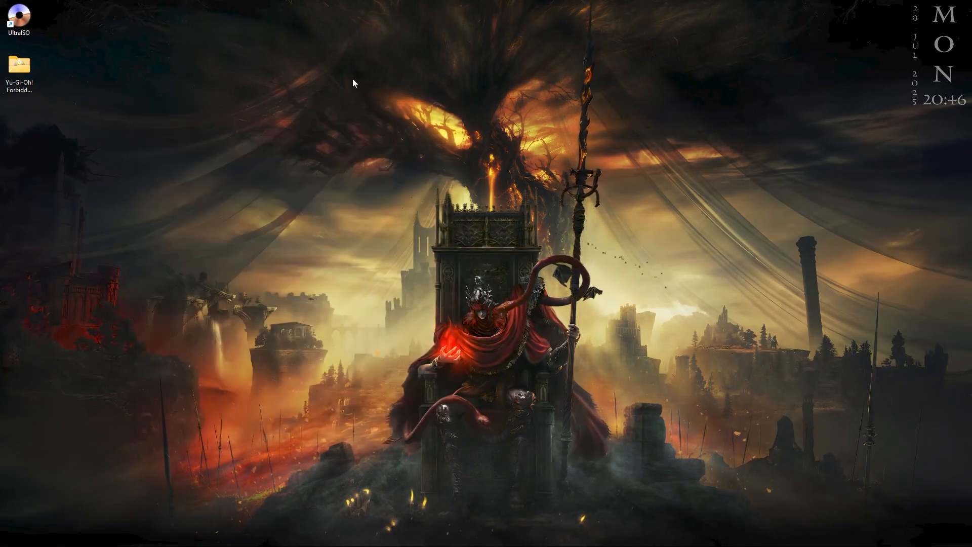
Launch UltraISO and open the image Yu-Gi-Oh! Forbidden Memories (USA).bin from the game folder on the desktop
double_click(16, 23)
key(Return)
click(103, 101)
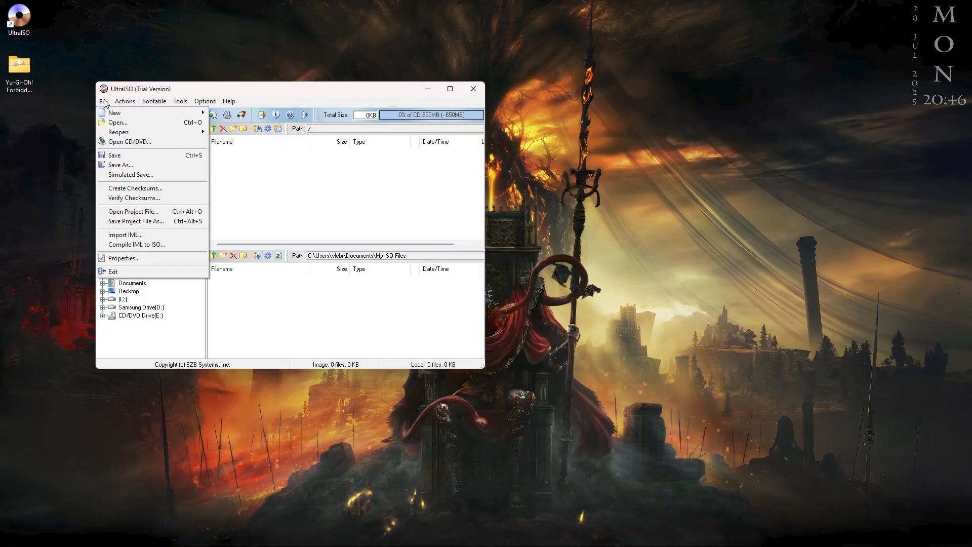
click(113, 124)
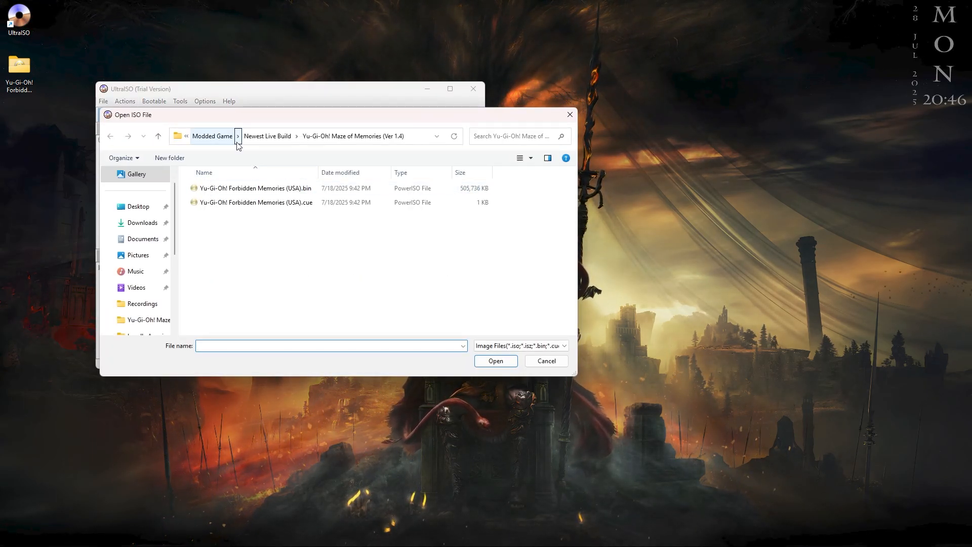
click(153, 204)
double_click(492, 273)
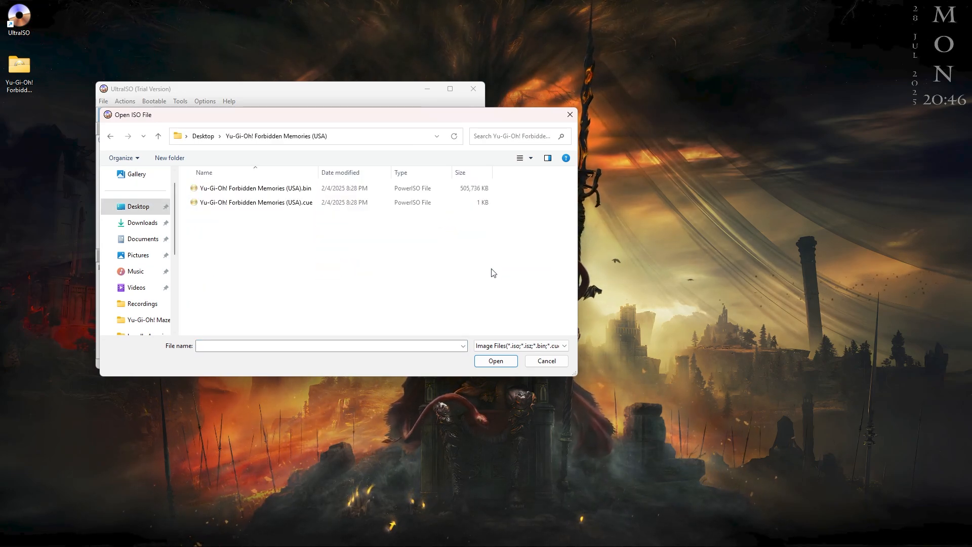
click(259, 193)
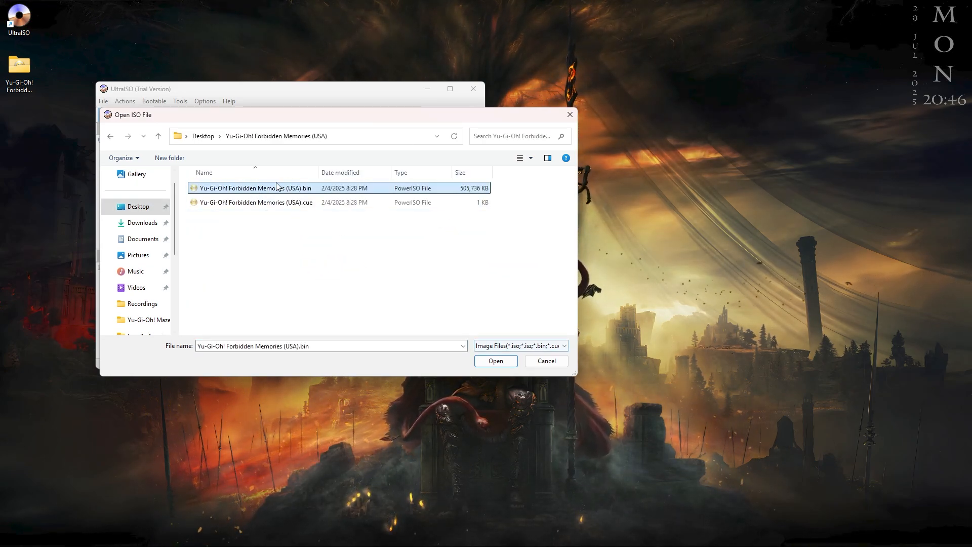
click(508, 364)
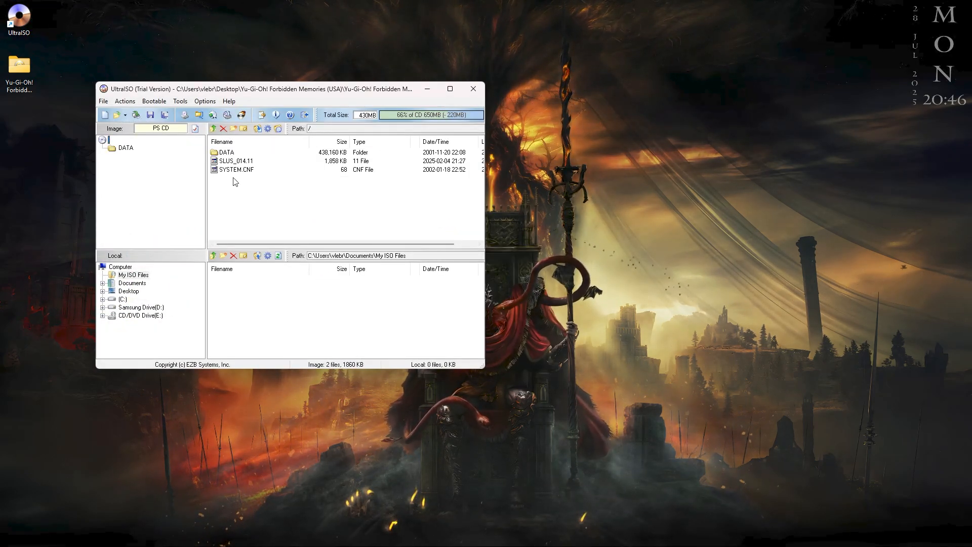
Extract DATA, SLUS_014.11 and SYSTEM.CNF from the image into the desktop game folder, open that folder, and close UltraISO
drag(233, 152, 225, 151)
drag(206, 91, 249, 69)
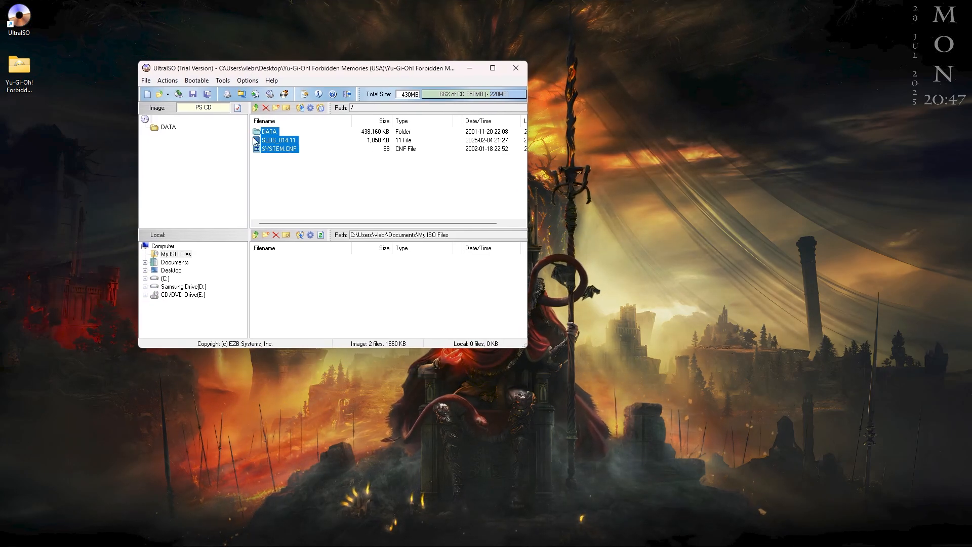
drag(265, 140, 19, 68)
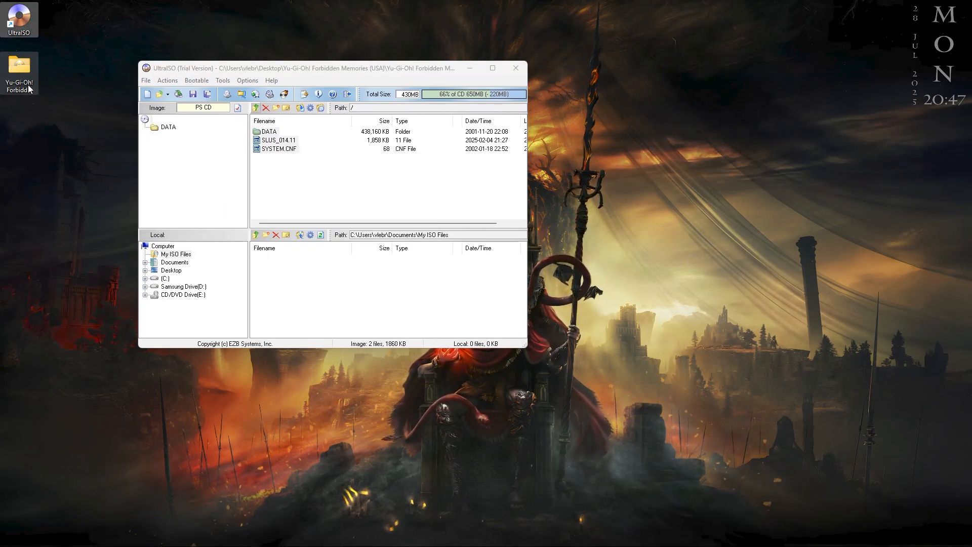
double_click(8, 79)
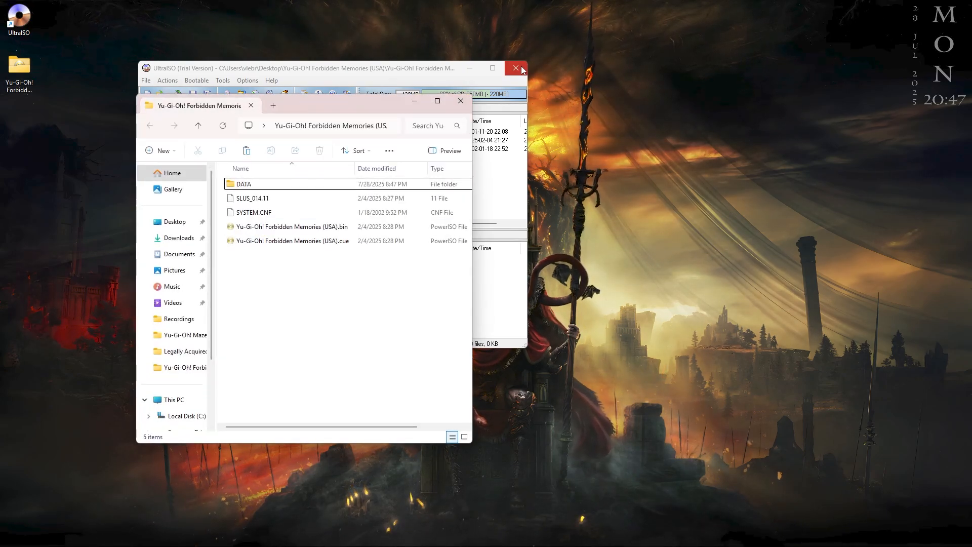
drag(375, 108, 647, 76)
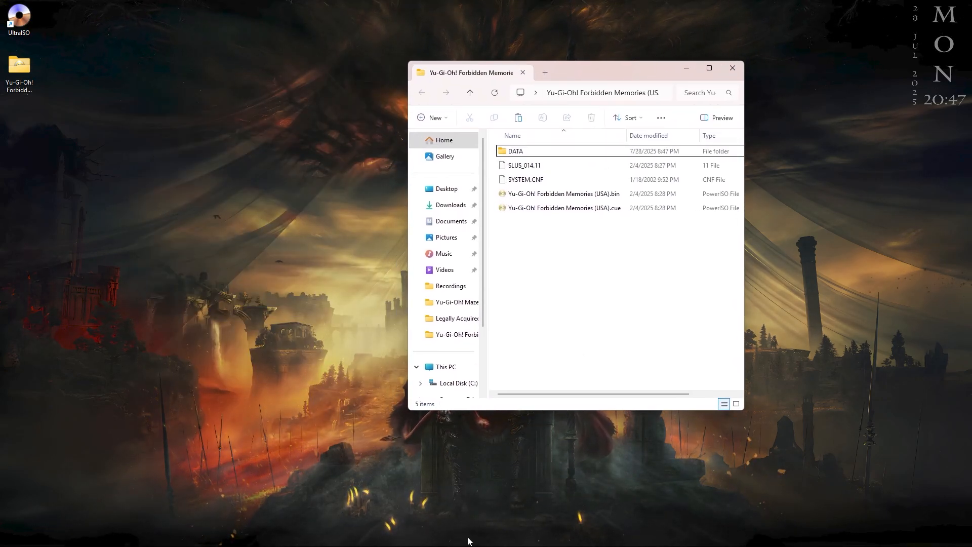
Return to the card editor in Edge and load SLUS_014.11 from the Yu-Gi-Oh! Forbidden Memories (USA) folder as the SLUS file
mouse_move(354, 536)
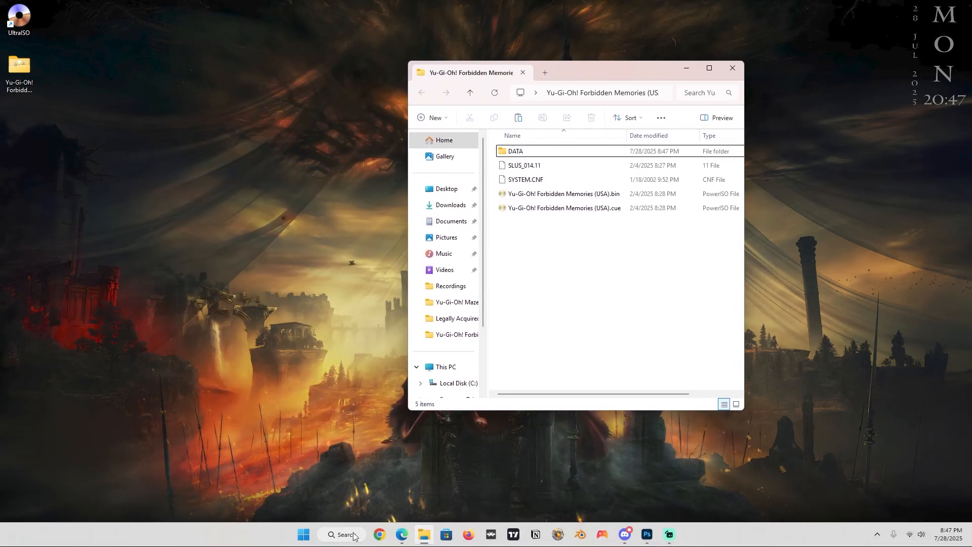
click(388, 412)
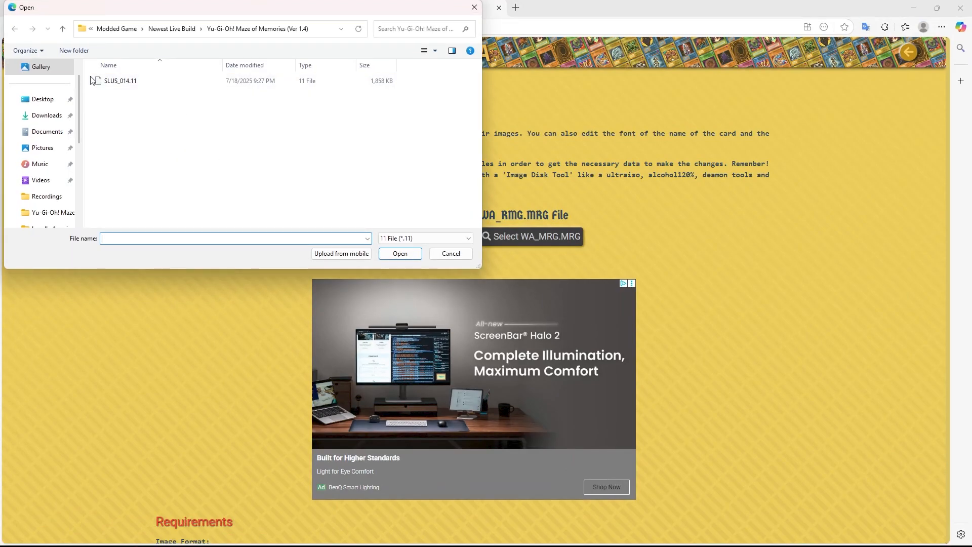
click(51, 99)
double_click(410, 164)
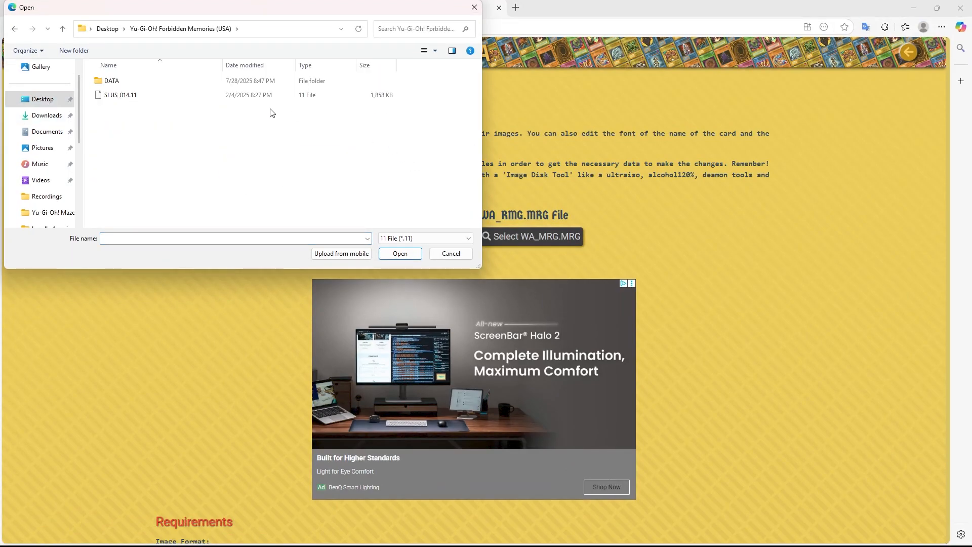
click(152, 95)
click(401, 251)
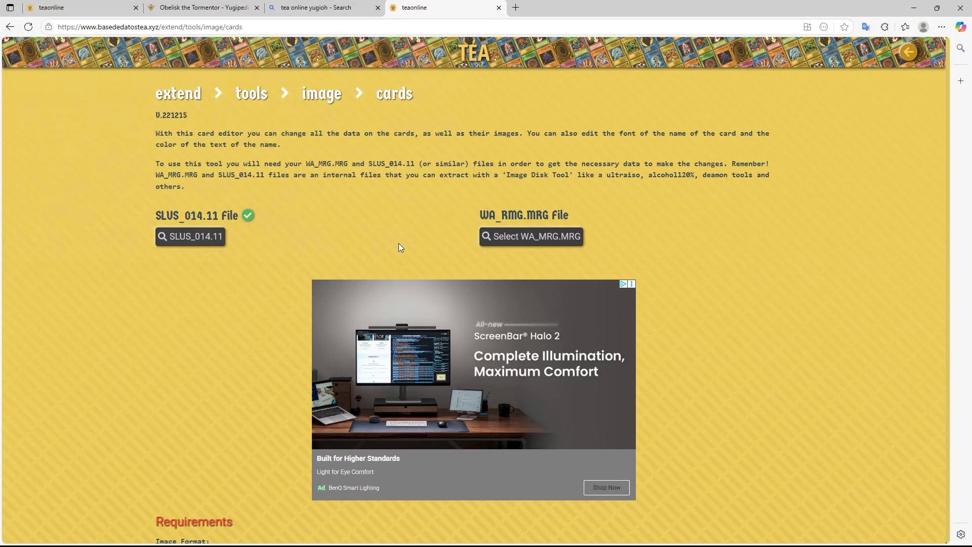
Load WA_MRG.MRG from the DATA folder of Yu-Gi-Oh! Forbidden Memories (USA) as the editor's MRG file
click(534, 244)
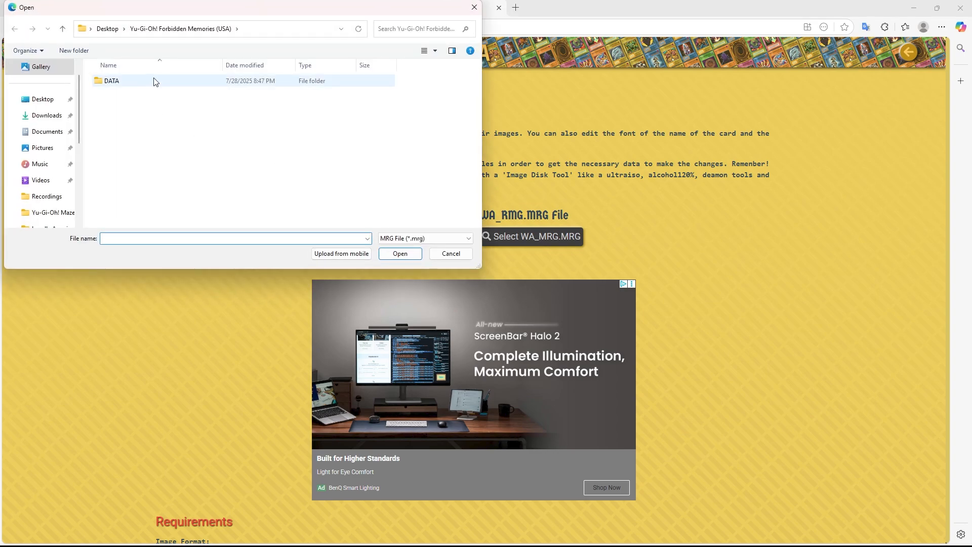
click(153, 80)
double_click(153, 80)
click(149, 113)
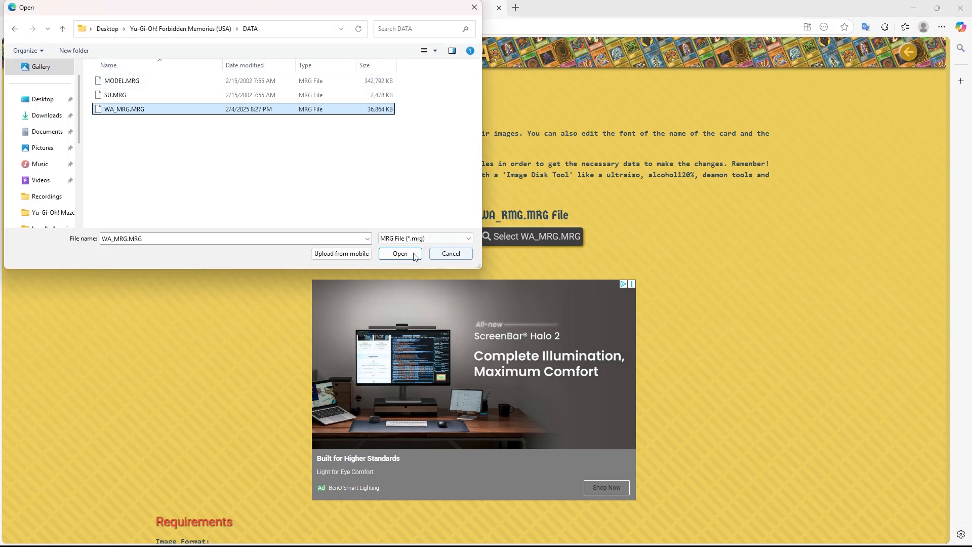
click(400, 253)
Select card 698. Cosmo Queen's Prayer for editing
scroll(395, 260, down, 4)
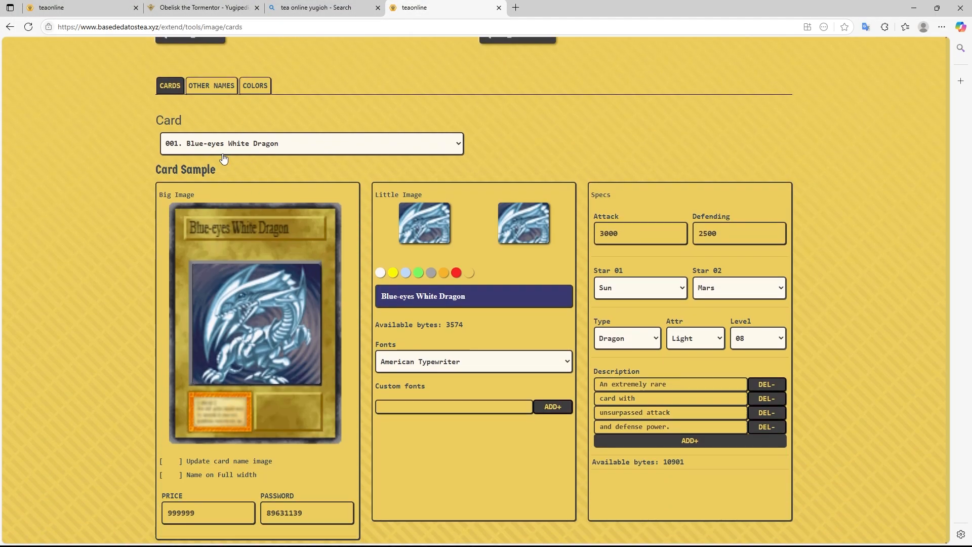
click(291, 147)
scroll(354, 273, down, 19)
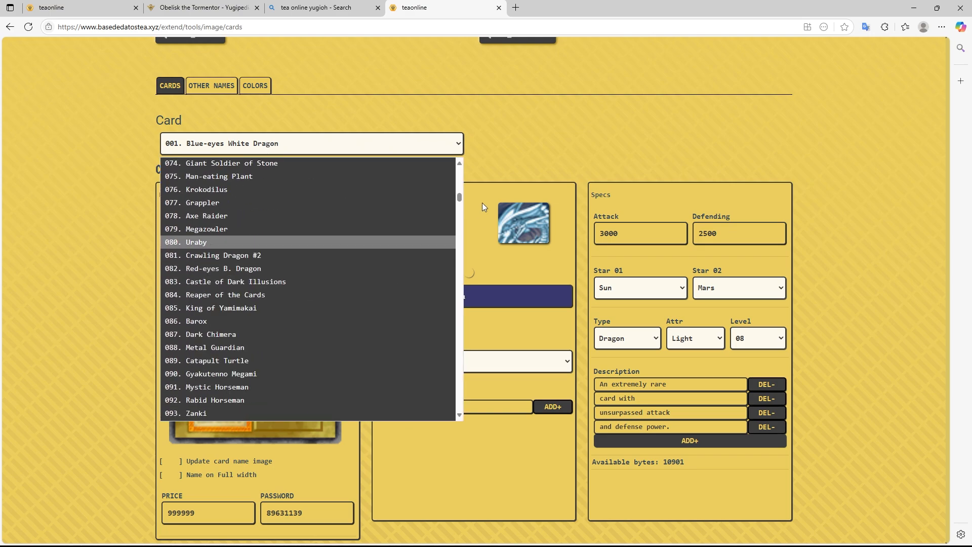
drag(460, 199, 469, 416)
click(296, 333)
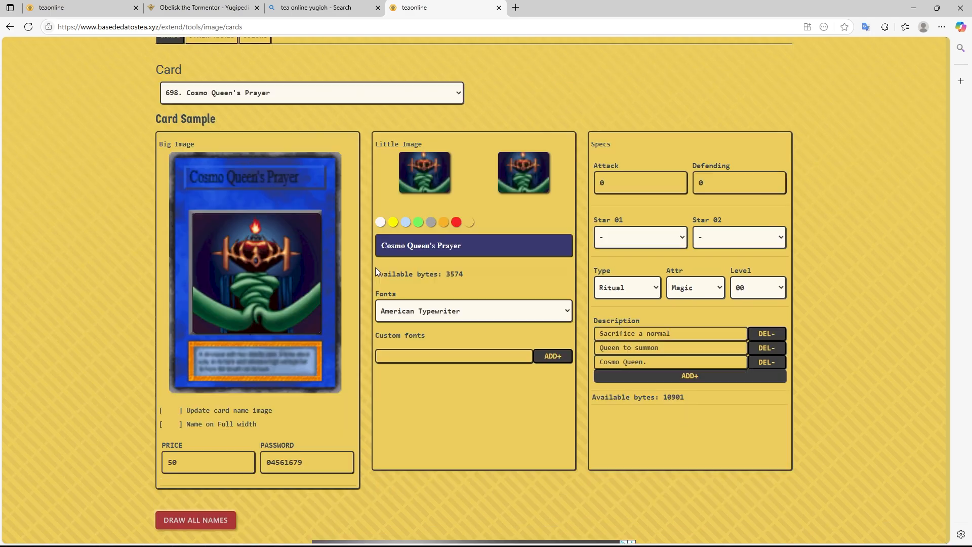
scroll(375, 268, up, 2)
scroll(346, 188, down, 2)
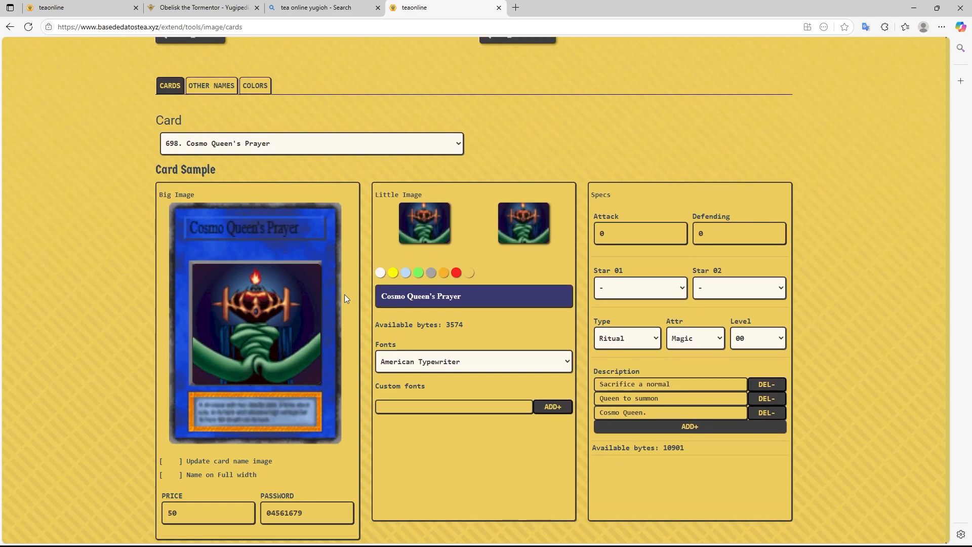
scroll(346, 298, down, 2)
Move the loaded card editor tab beside the other editor tab and bring up the Obelisk the Tormentor page on Yugipedia
click(86, 7)
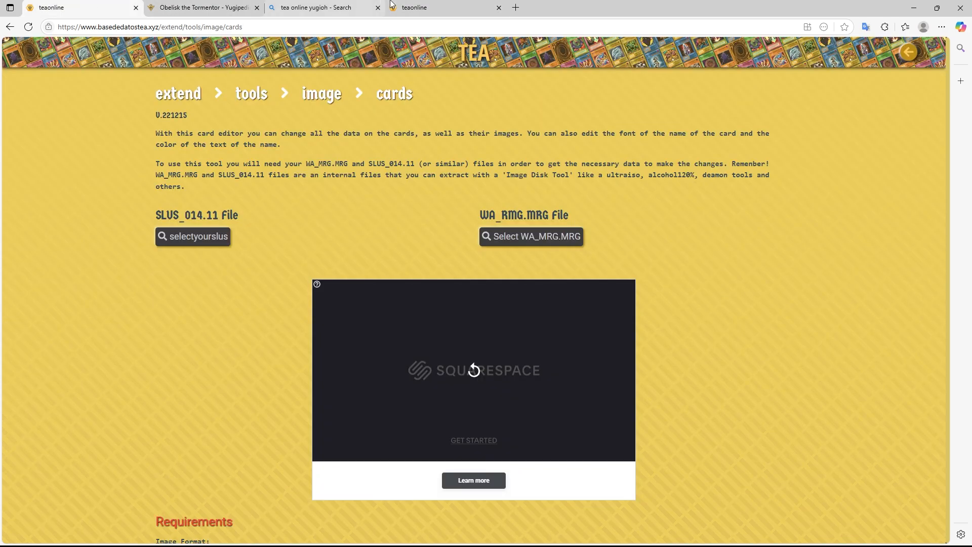
drag(439, 8, 163, 4)
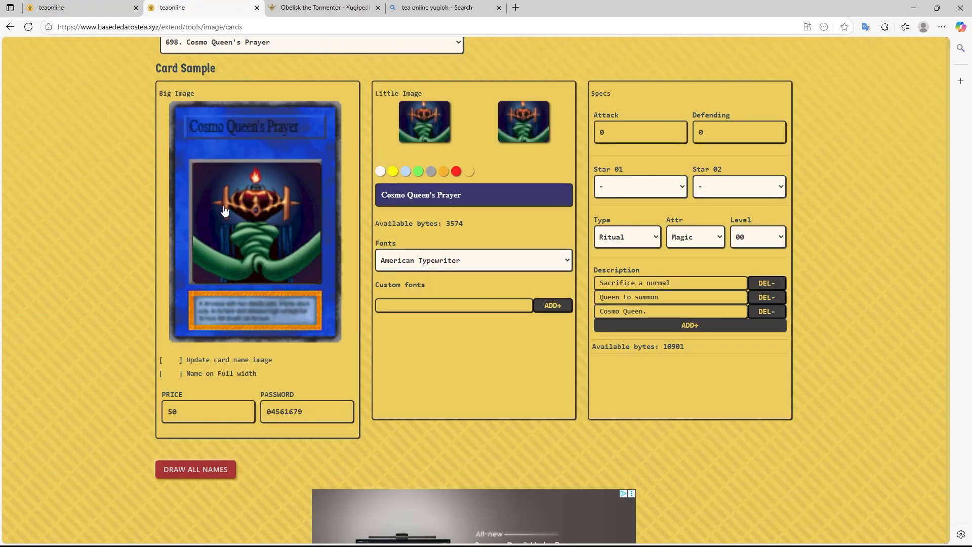
click(287, 6)
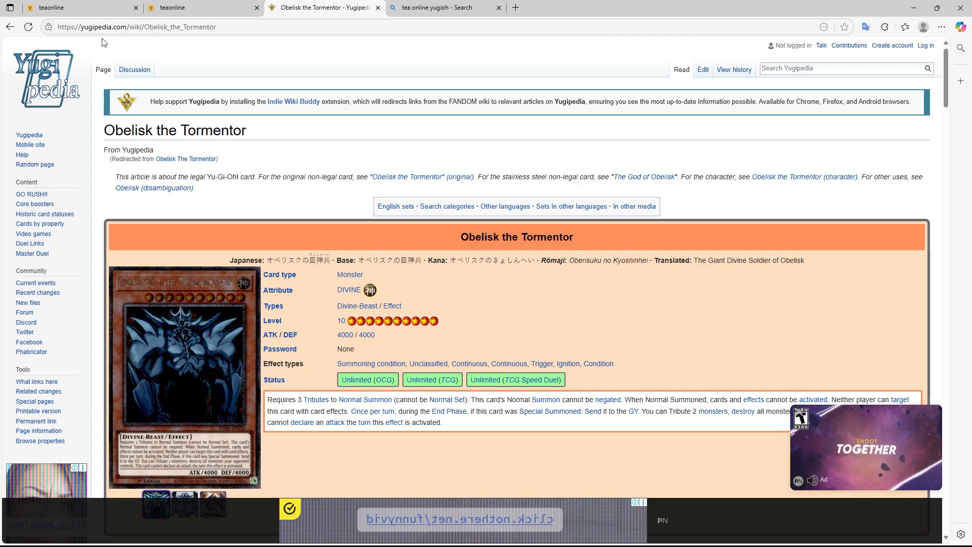
scroll(320, 258, up, 2)
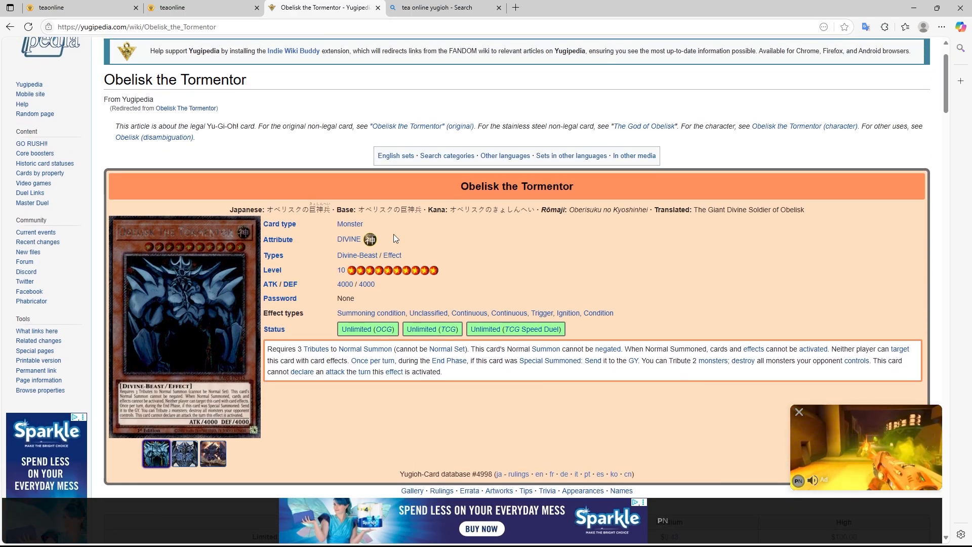
Copy the name Obelisk the Tormentor from the Yugipedia page and put it in as the name of card 698
drag(325, 183, 468, 187)
click(573, 214)
click(230, 7)
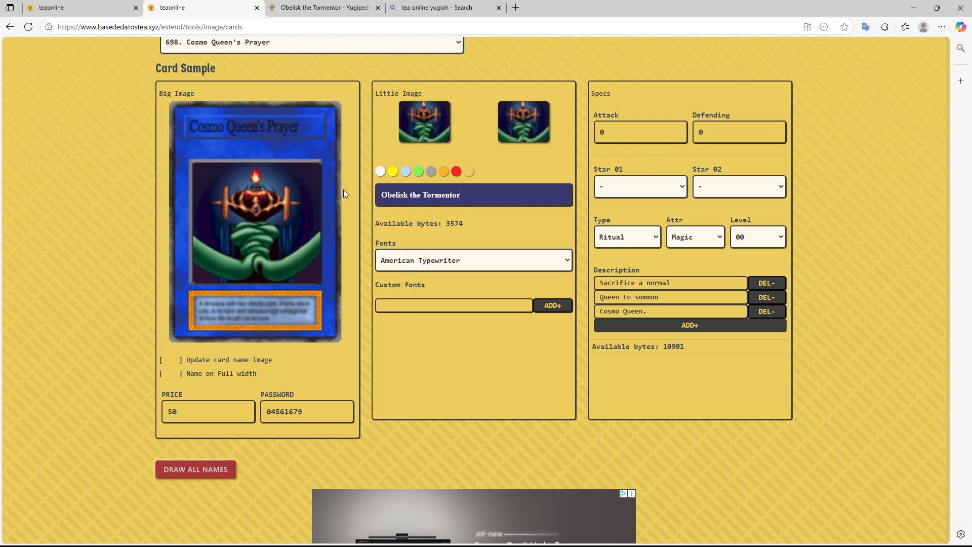
click(343, 7)
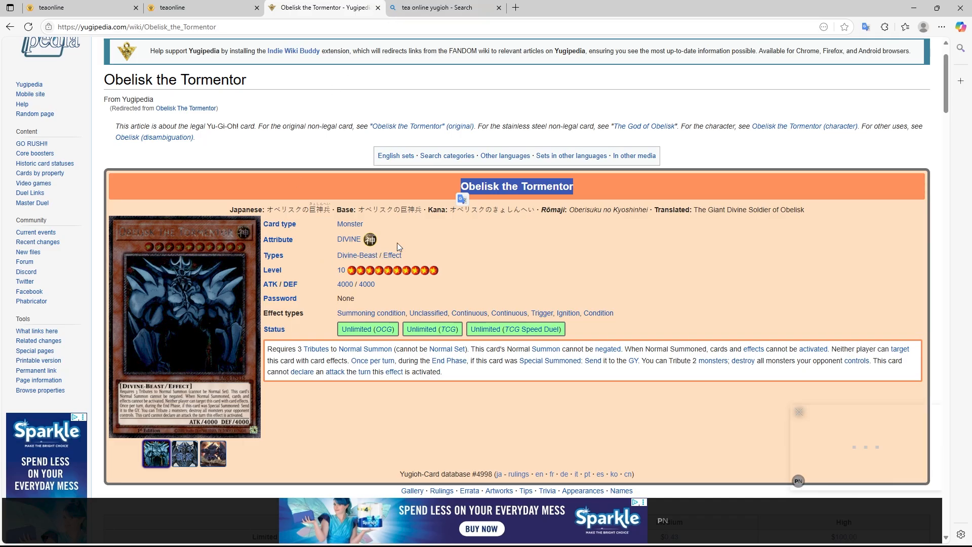
key(ctrl+c)
key(ctrl+shift+Tab)
key(ctrl+v)
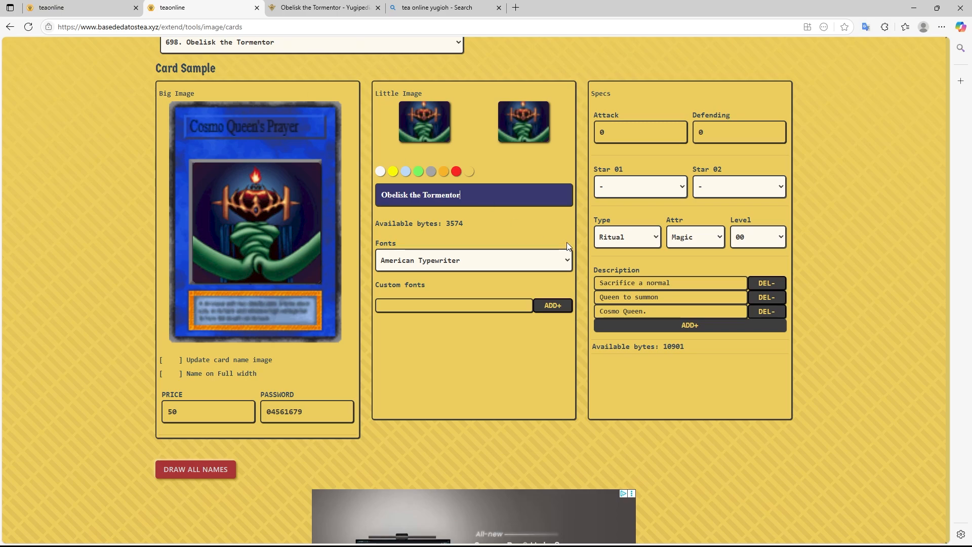
Set the card's attack and defense to 4000, stars to Uranus and Moon, type to Warrior, attribute to Light and level to 10
click(666, 198)
click(759, 209)
click(645, 243)
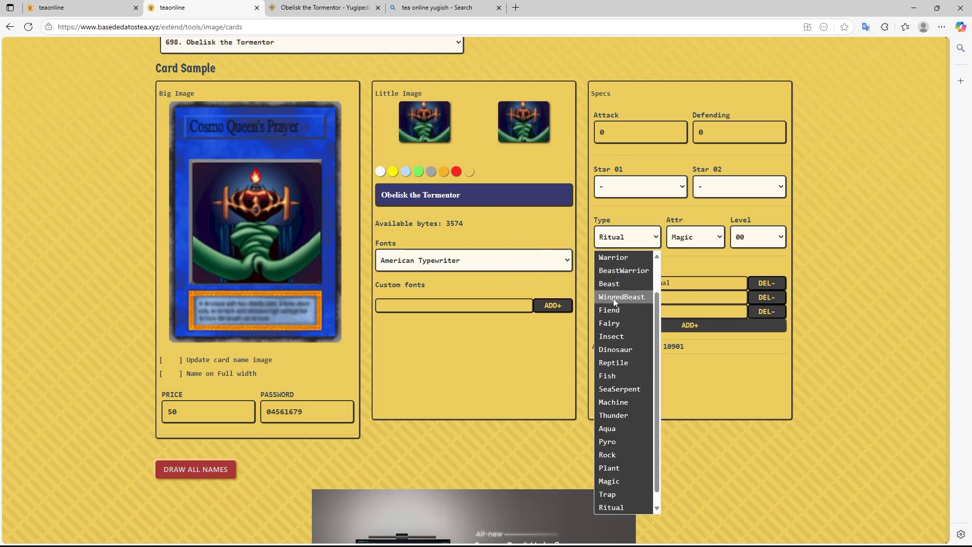
scroll(628, 467, up, 2)
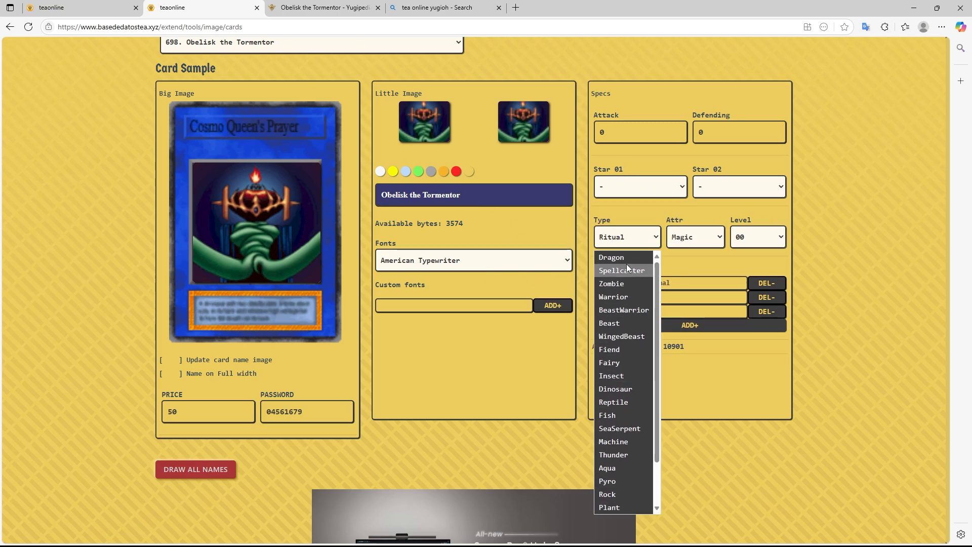
scroll(630, 455, down, 2)
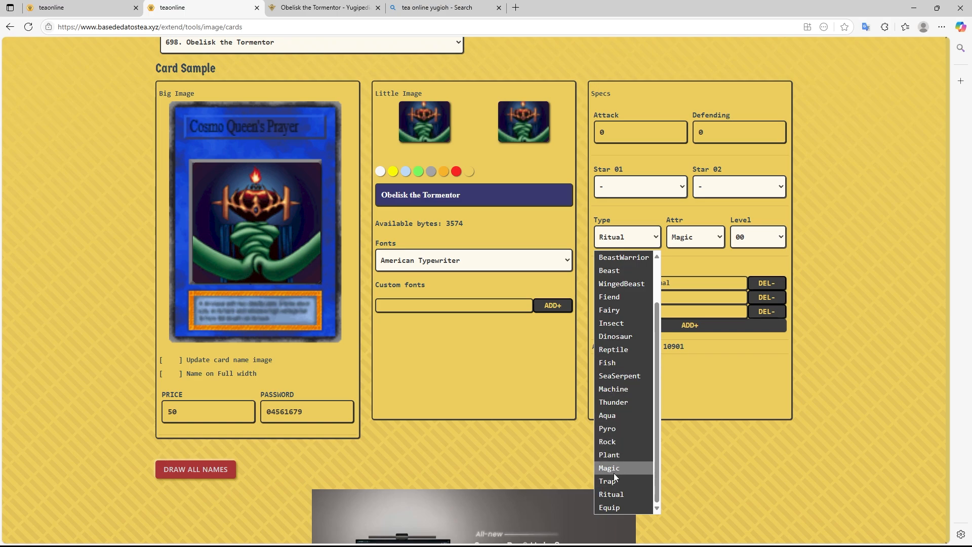
click(637, 298)
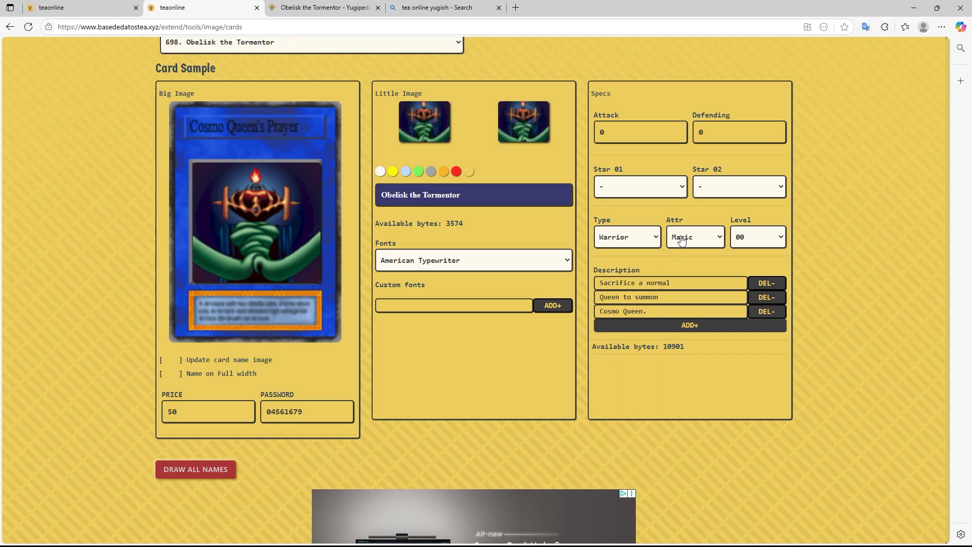
scroll(361, 306, up, 8)
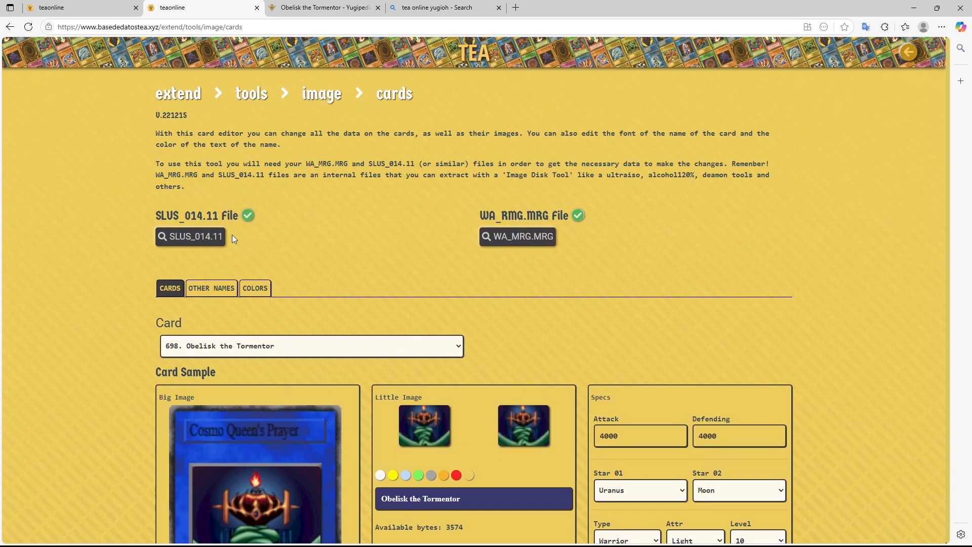
scroll(232, 235, down, 7)
scroll(250, 356, down, 2)
scroll(324, 304, up, 2)
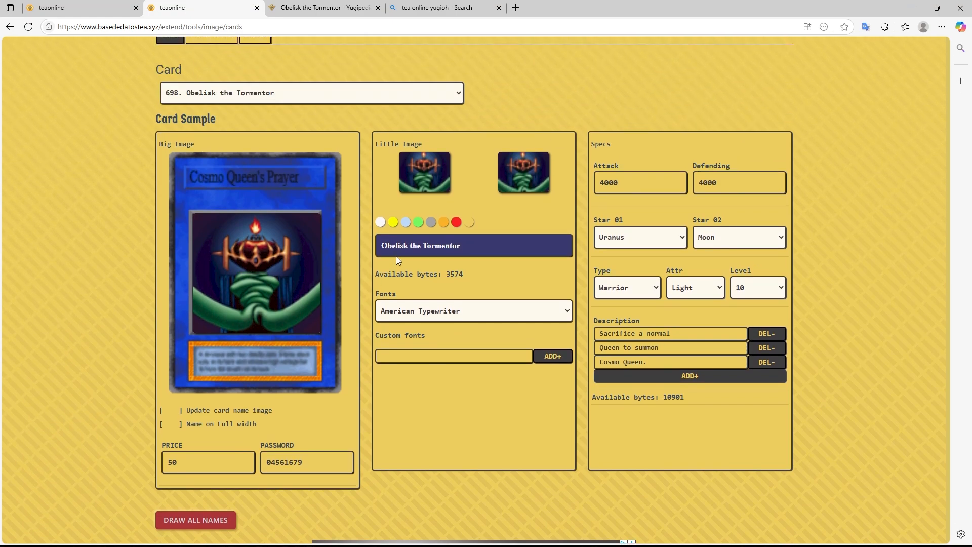
Draw all card names and refresh card 698's sample by switching to 697. Garma Sword Oath and back
click(190, 520)
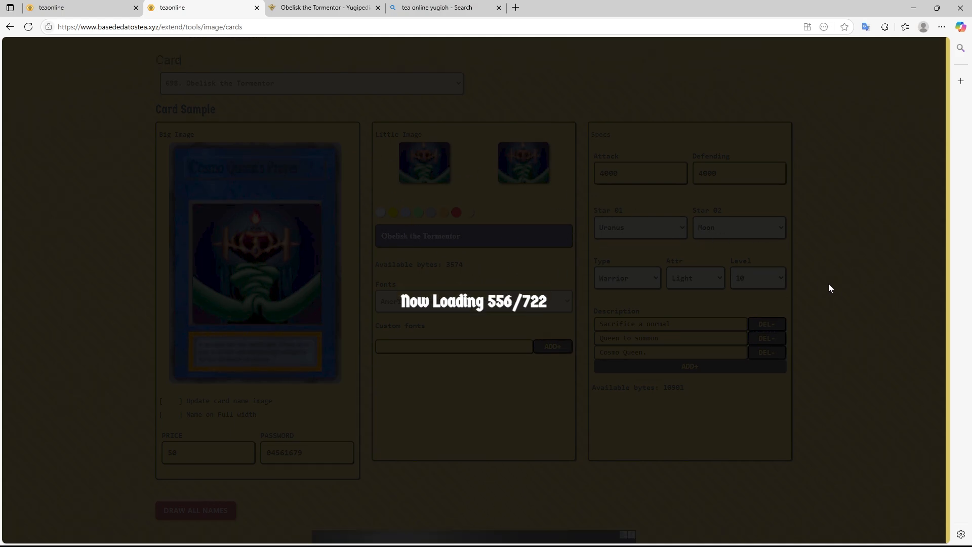
scroll(415, 277, up, 2)
scroll(329, 198, down, 1)
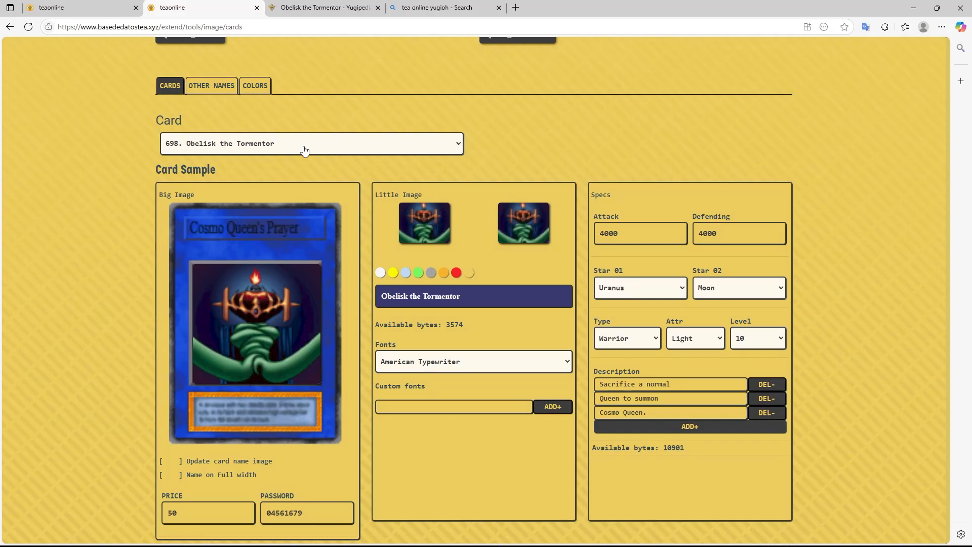
click(304, 150)
click(266, 402)
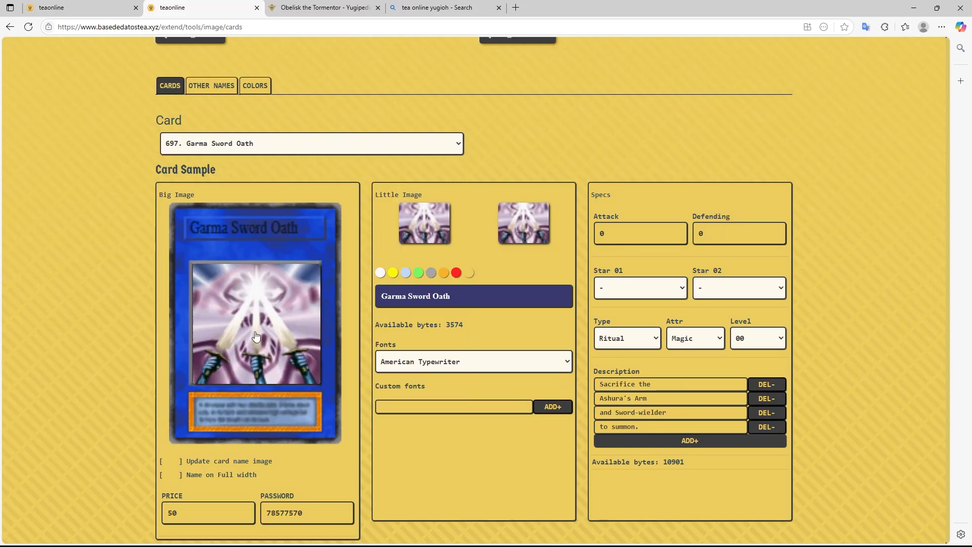
click(261, 146)
scroll(248, 304, down, 4)
click(241, 327)
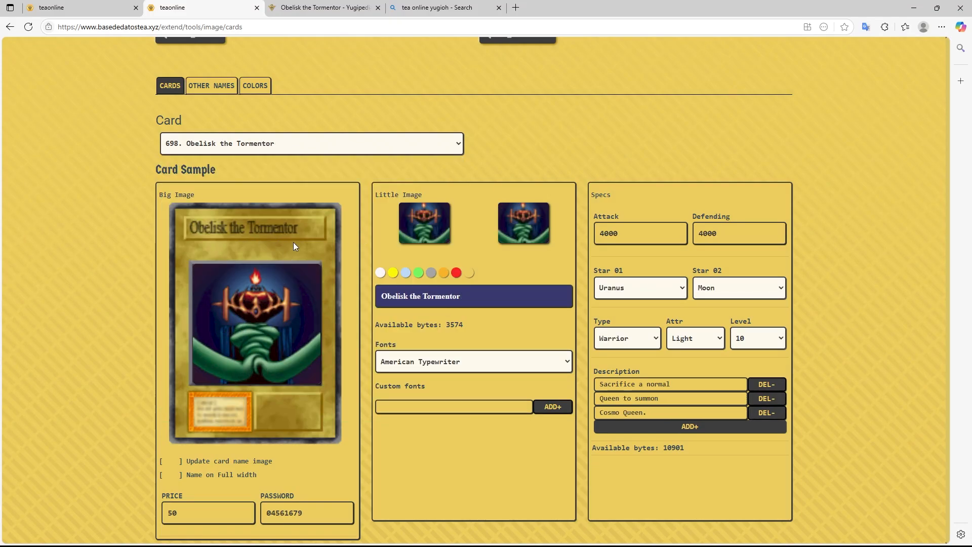
Replace the first description line with "Test card" and delete the other two lines
scroll(295, 244, down, 1)
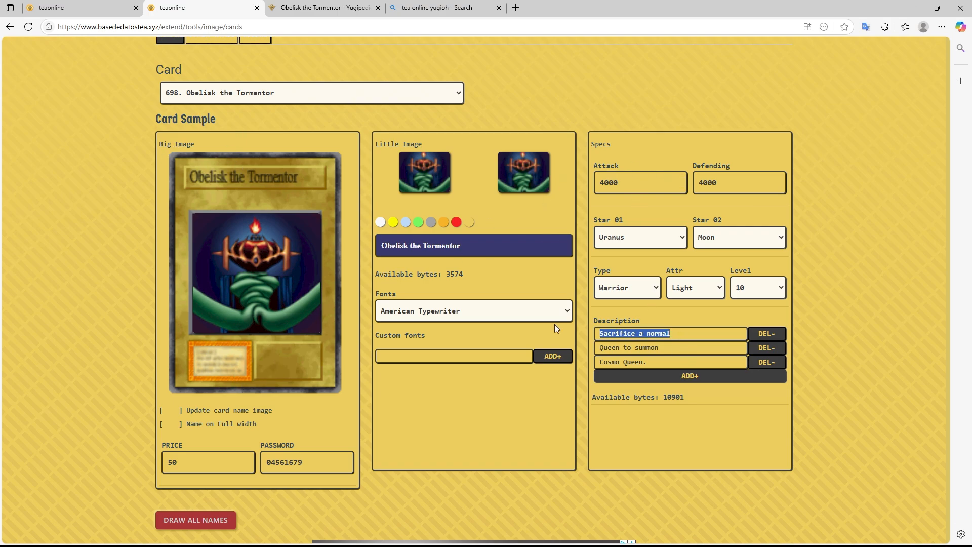
key(BackSpace)
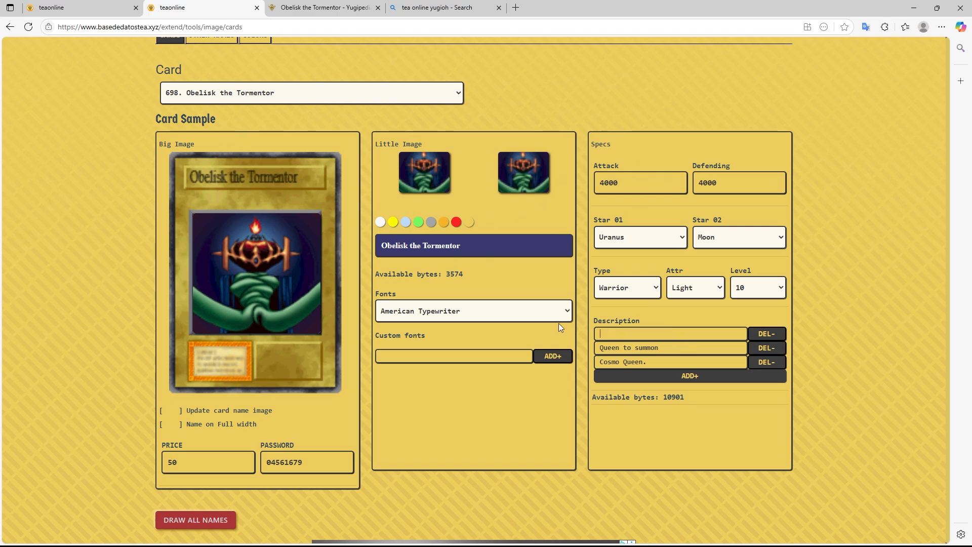
text(Test card)
click(767, 363)
click(766, 348)
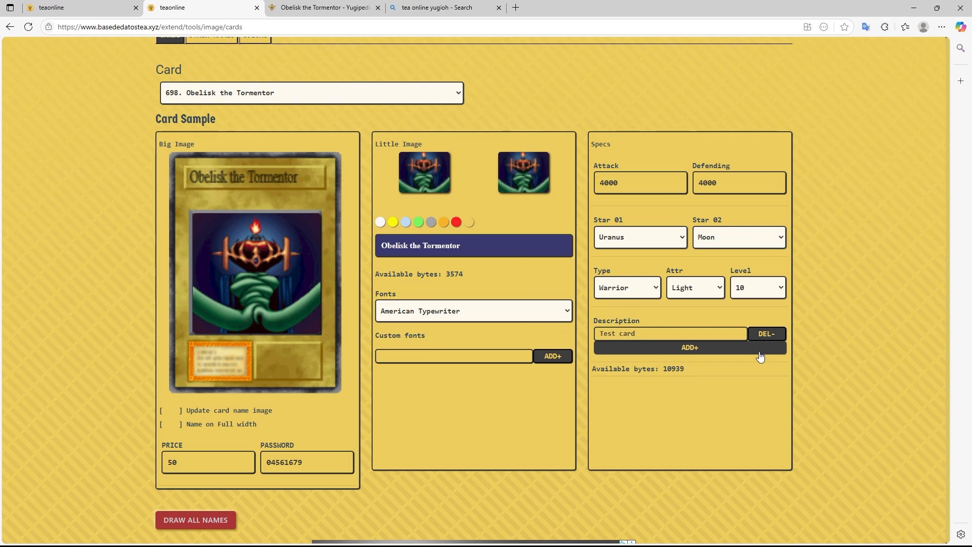
Set the card's price to 1349814, enter a new card password, and draw all card names again
scroll(258, 283, up, 1)
scroll(271, 322, down, 3)
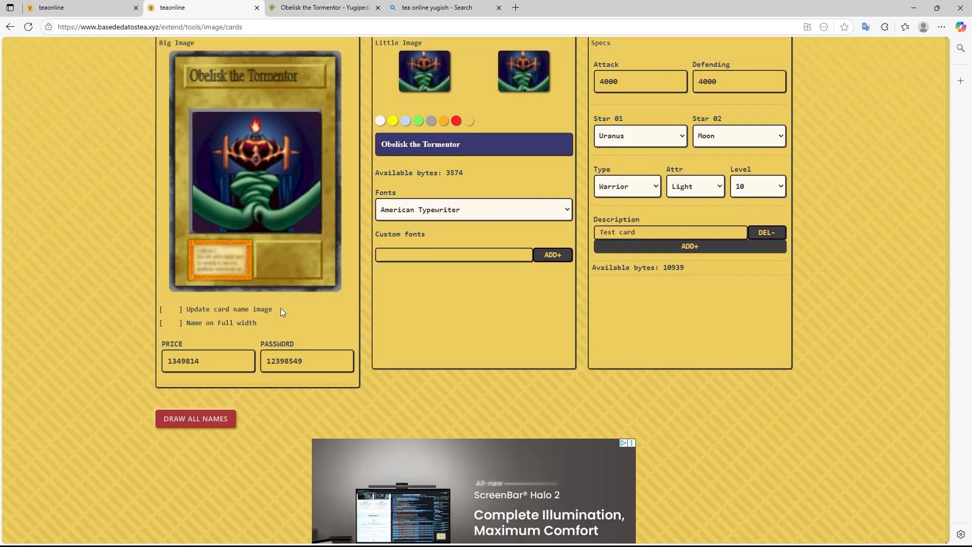
scroll(214, 338, up, 3)
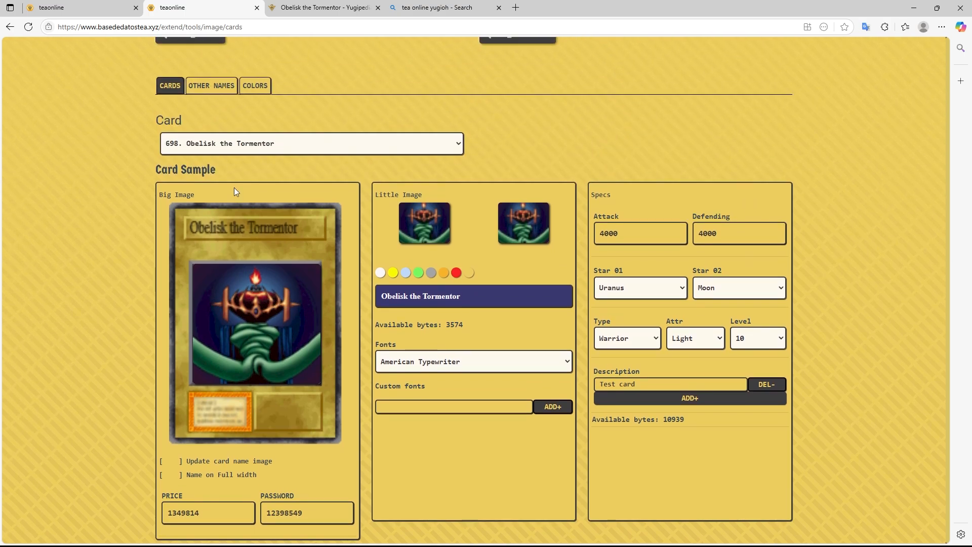
scroll(251, 278, down, 2)
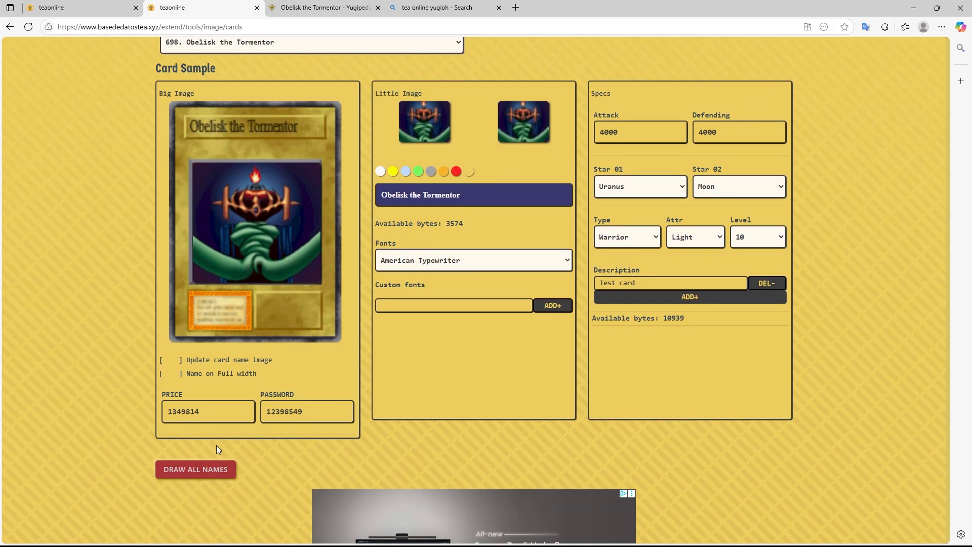
click(209, 471)
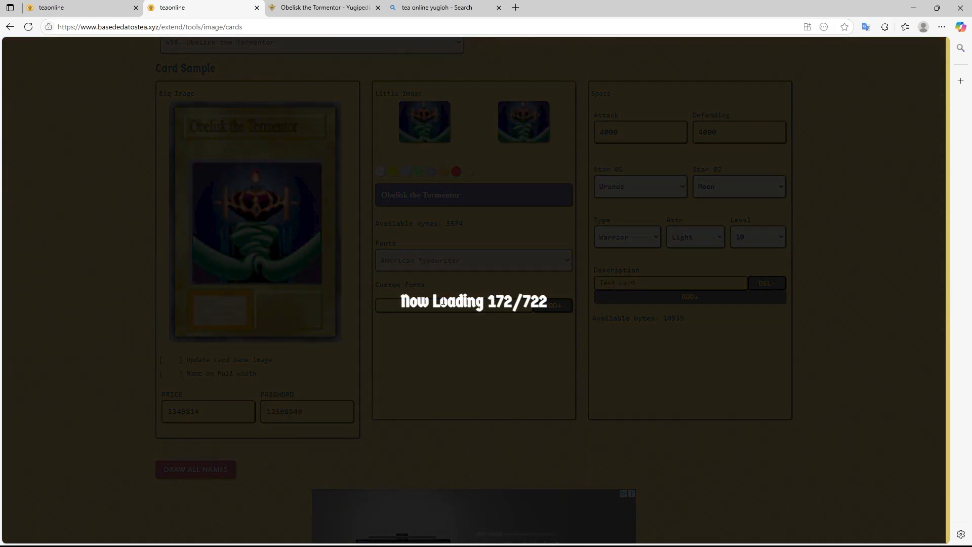
Save the modified WA_MRG.MRG and SLUS_014.11 files from the card editor
scroll(442, 300, up, 2)
scroll(436, 354, down, 10)
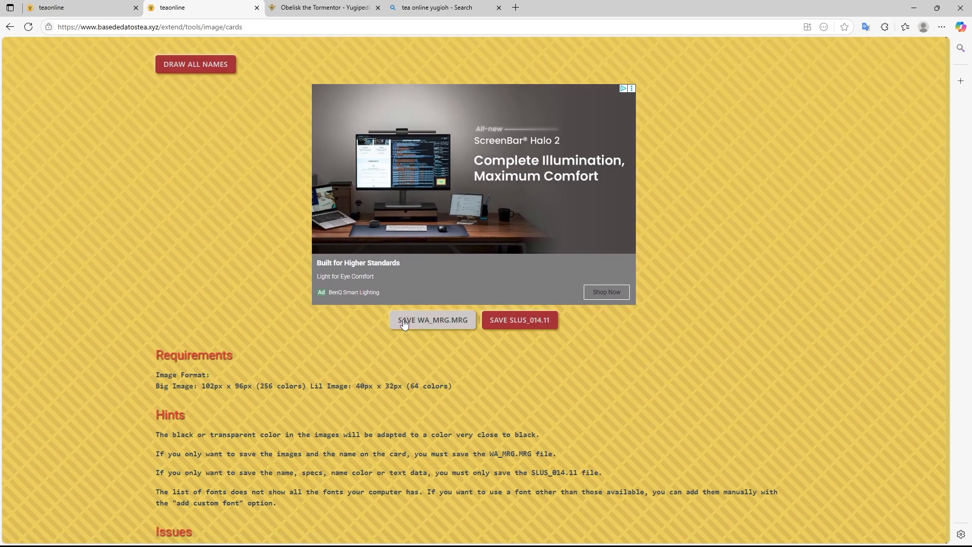
click(457, 324)
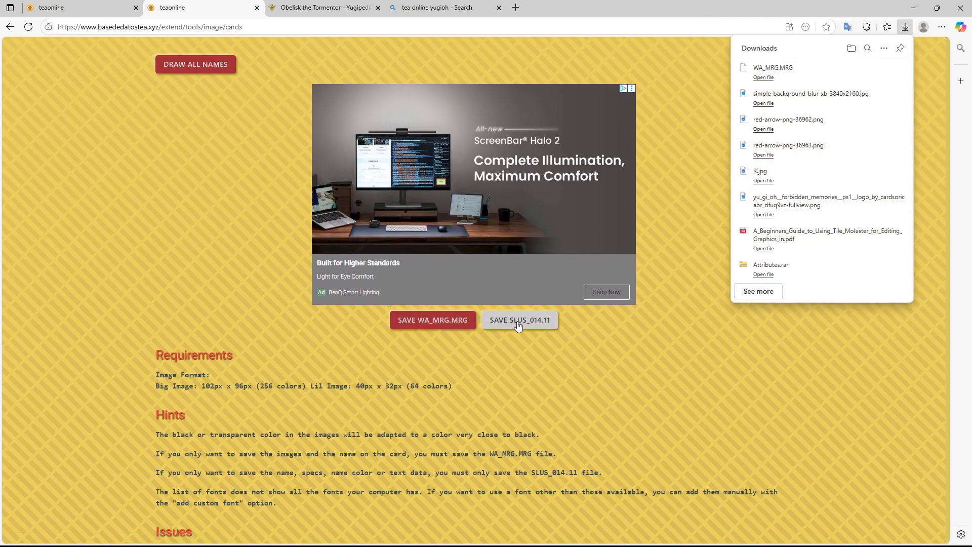
click(511, 320)
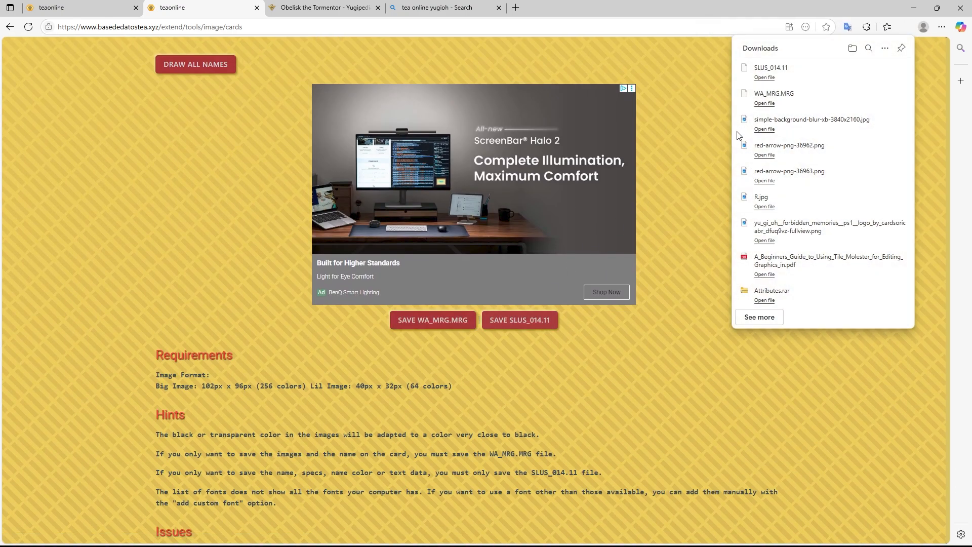
Switch from the browser to UltraISO and open the image Yu-Gi-Oh! Forbidden Memories (USA).bin
click(913, 8)
drag(583, 68, 742, 41)
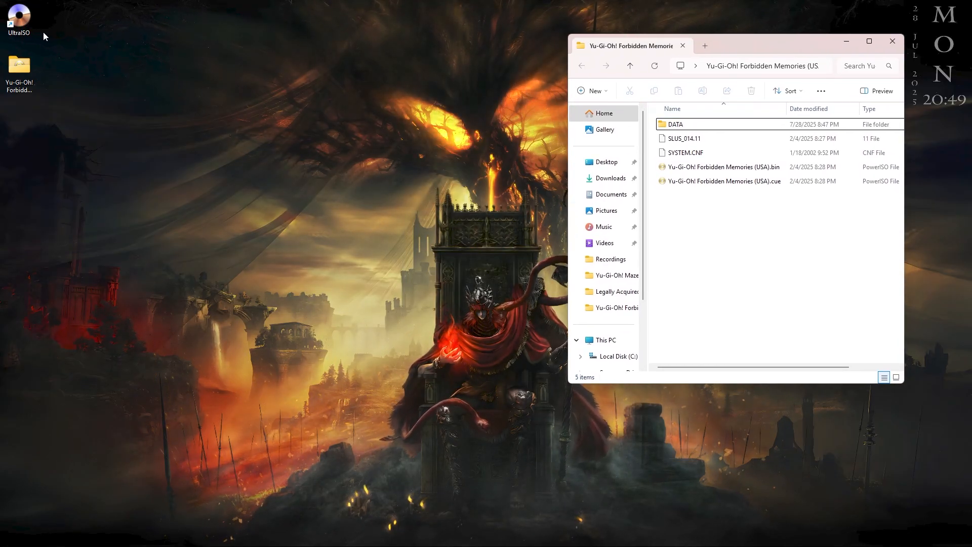
double_click(20, 15)
click(295, 167)
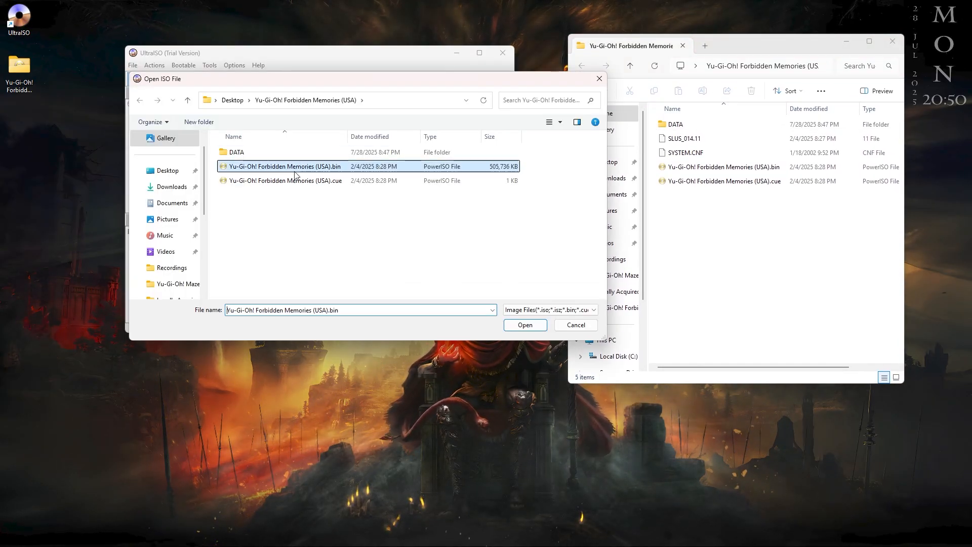
click(525, 321)
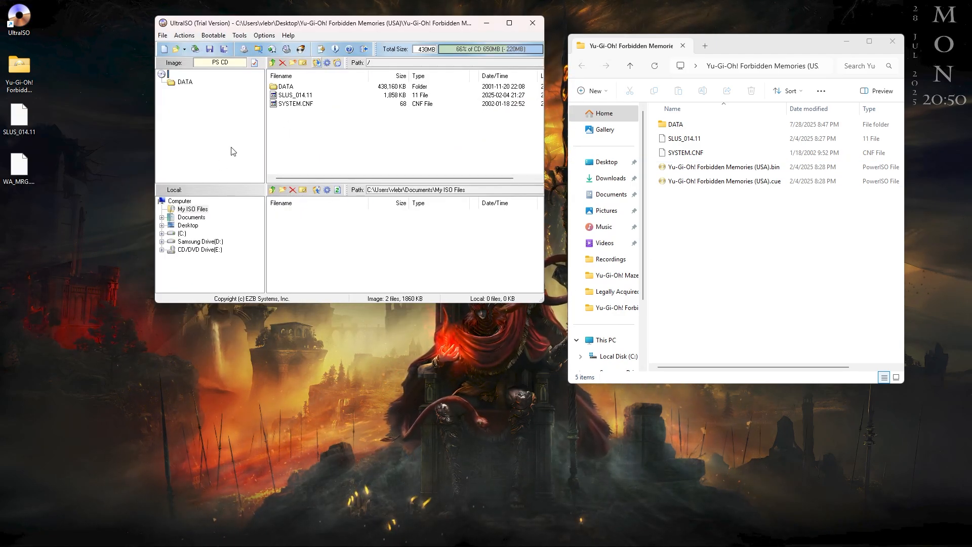
Replace SLUS_014.11 in the image's root folder with the edited copy from the desktop
drag(74, 214, 324, 132)
click(60, 138)
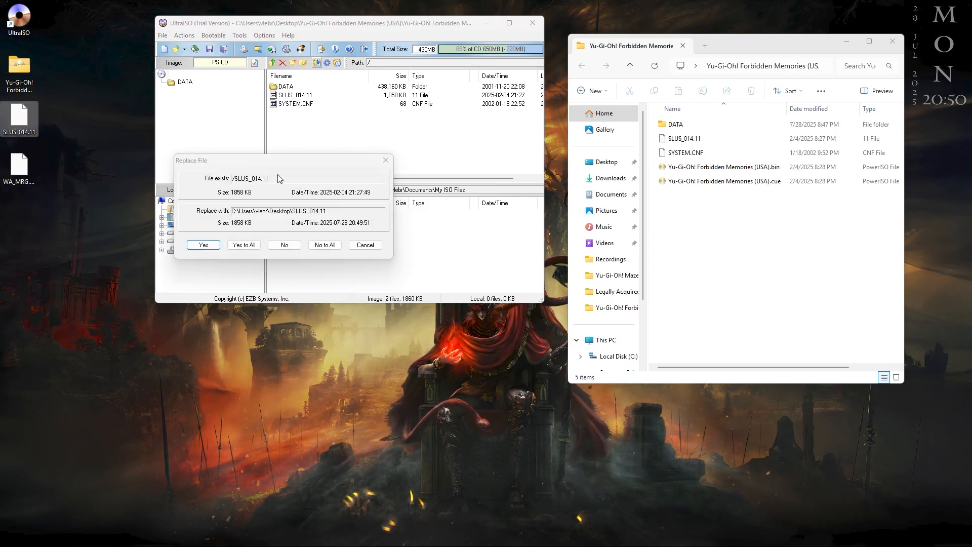
click(209, 248)
Replace WA_MRG.MRG in the image's DATA folder with the edited desktop copy and save the image
double_click(286, 86)
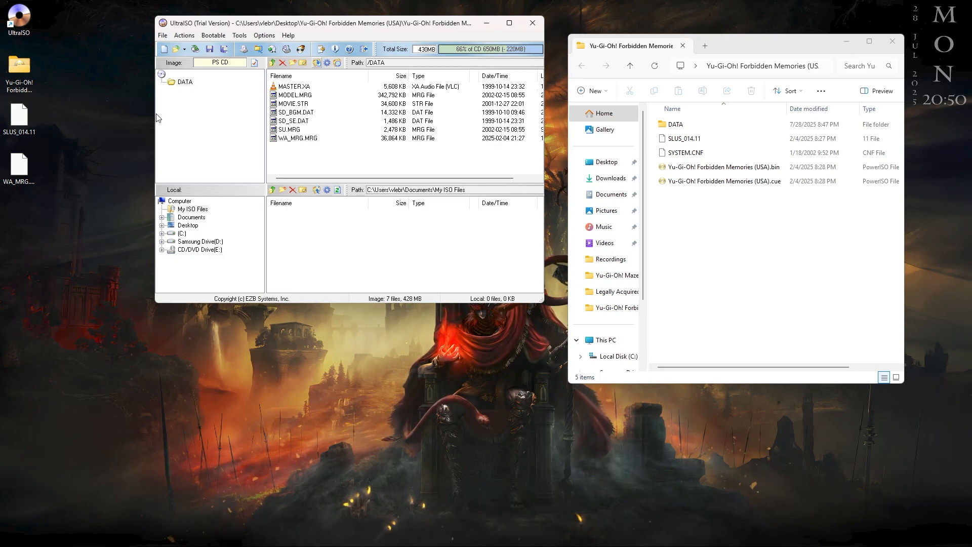
drag(17, 180, 53, 165)
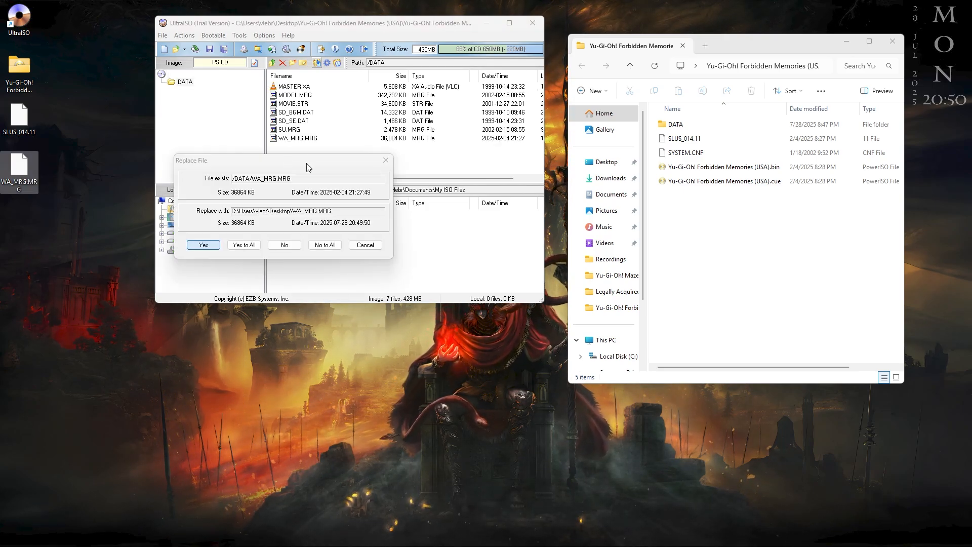
click(203, 245)
click(163, 35)
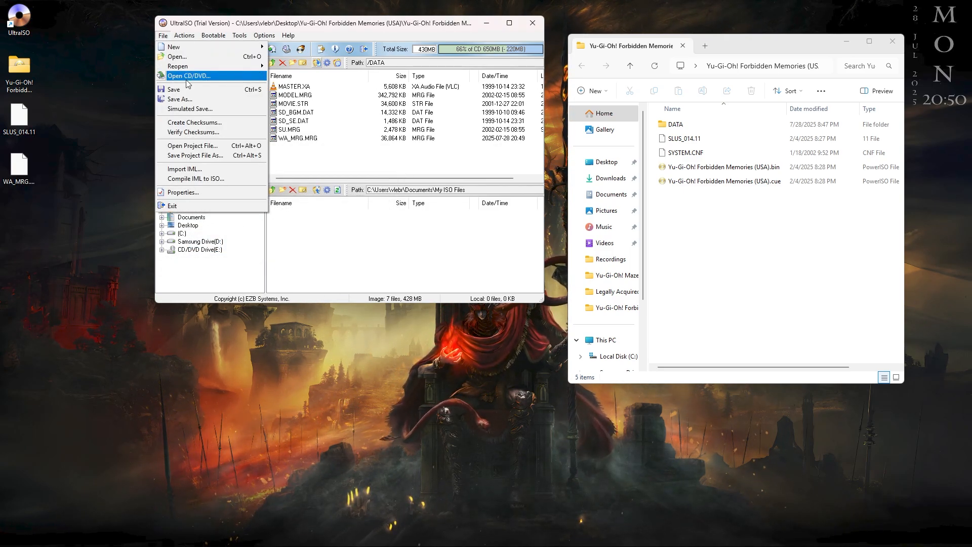
click(174, 90)
Find RetroArch on the computer and launch it
click(348, 528)
text(retr)
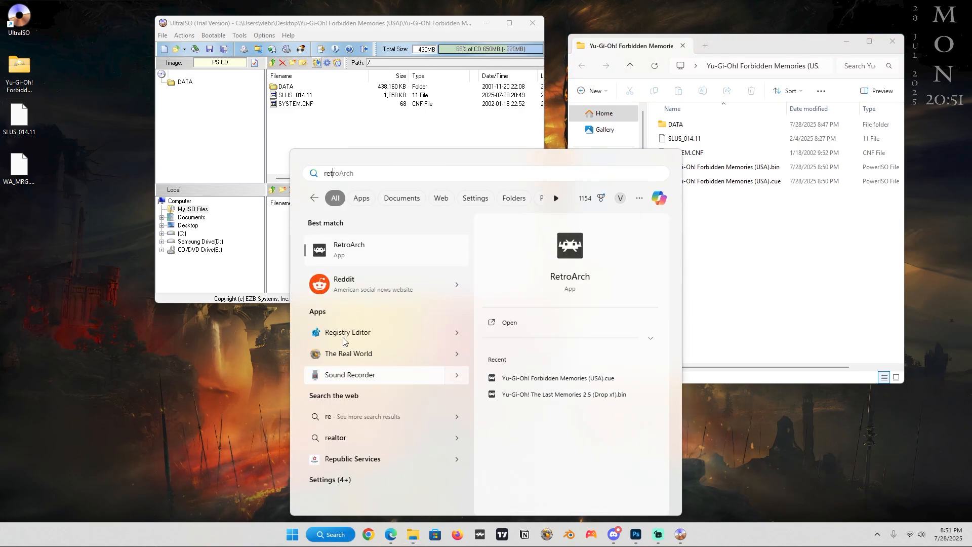
click(402, 258)
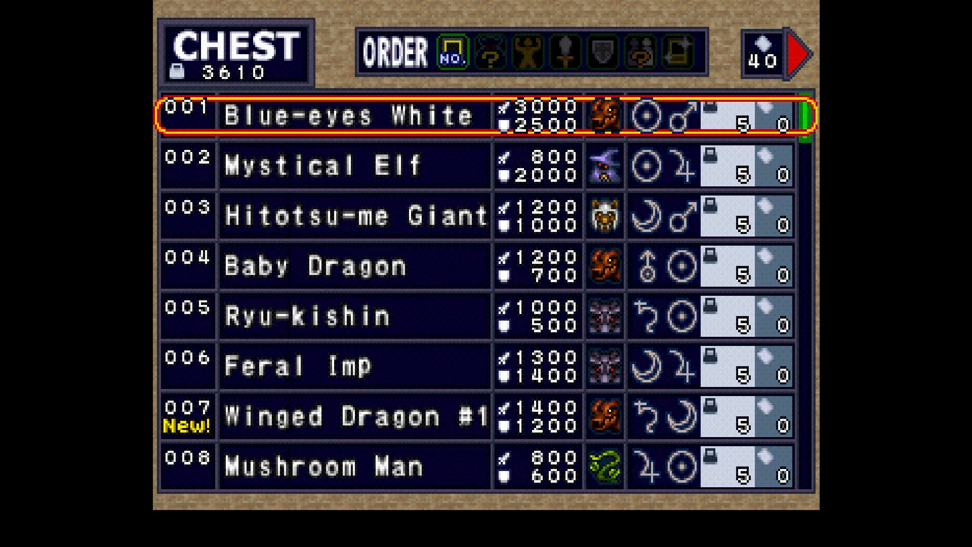
Sort the in-game chest by attack and view the card details of 698 Obelisk the Tormentor
key(w)
key(w)
key(w)
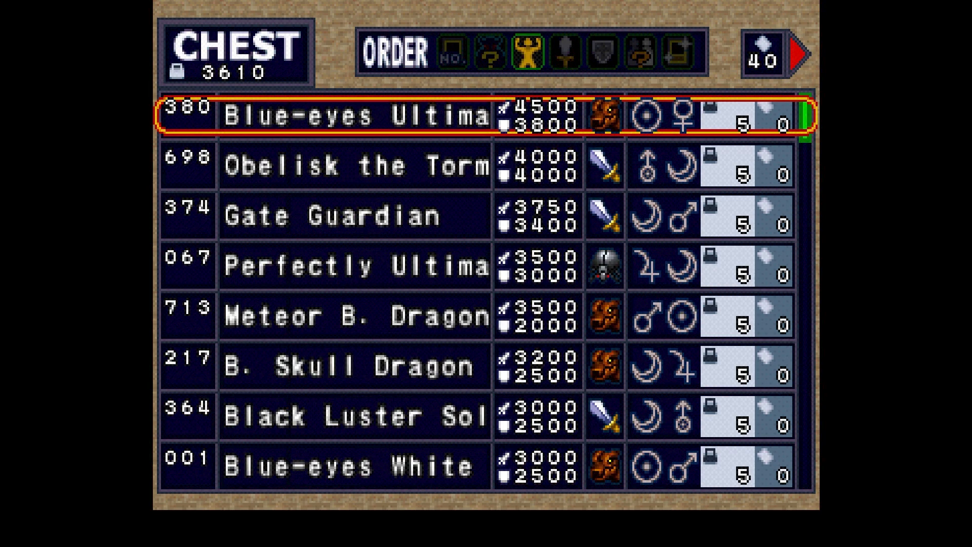
key(Down)
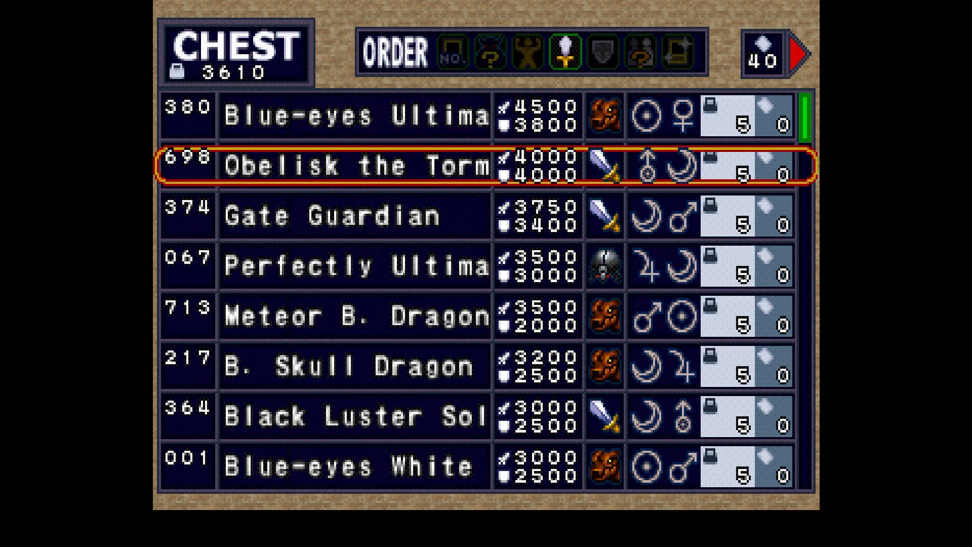
key(s)
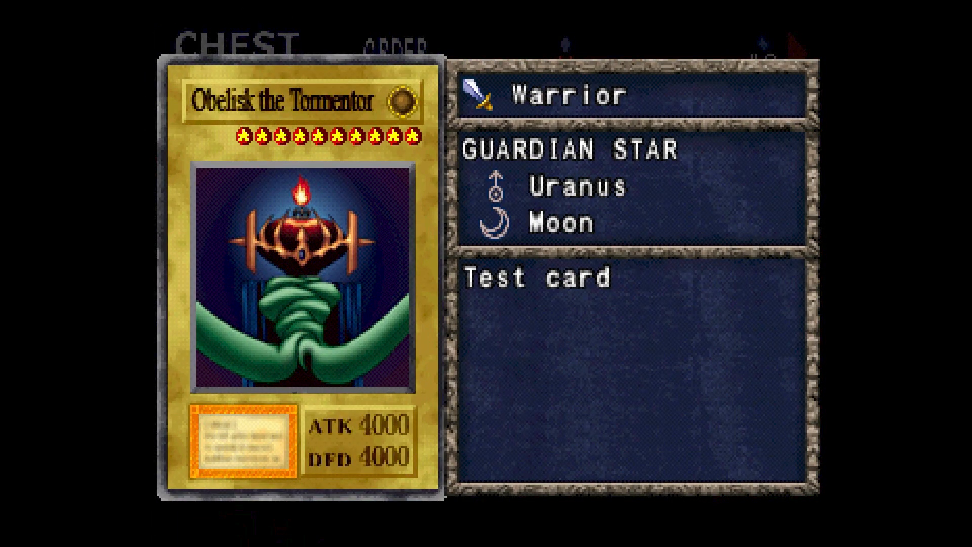